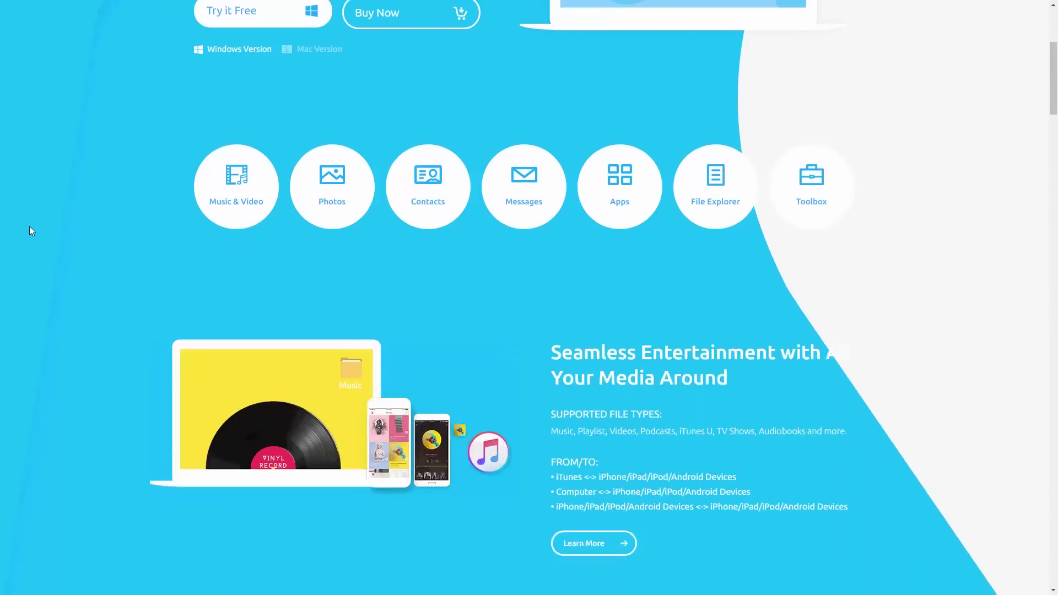
# Step: Scroll the TunesGo product page down to its media transfer and photo management sections
pyautogui.scroll(-2, 31, 231)
pyautogui.scroll(-5, 30, 230)
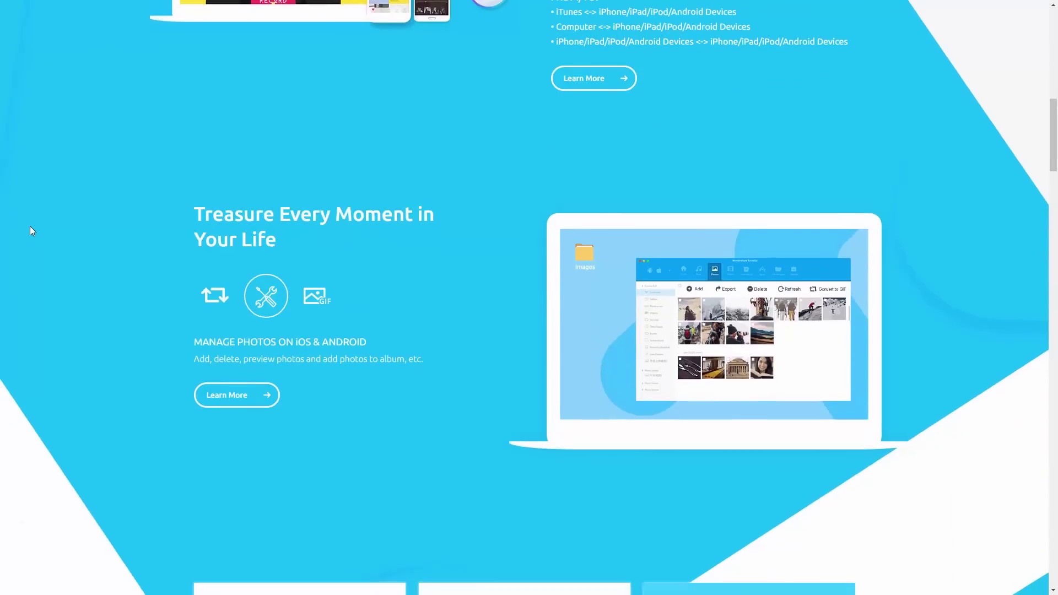
pyautogui.scroll(-6, 30, 230)
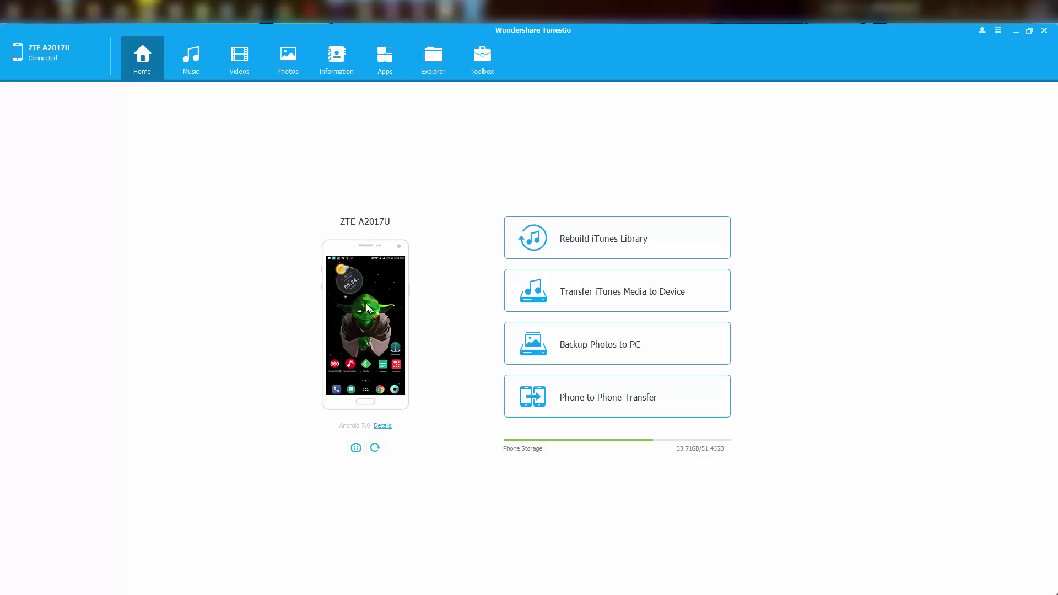
# Step: Save a screenshot of the ZTE A2017U's screen as screenshot_0316173409.png
pyautogui.click(355, 448)
pyautogui.click(437, 303)
# Step: Browse the phone's Music, Videos and Photos, ending on Music with its two playlists
pyautogui.click(191, 65)
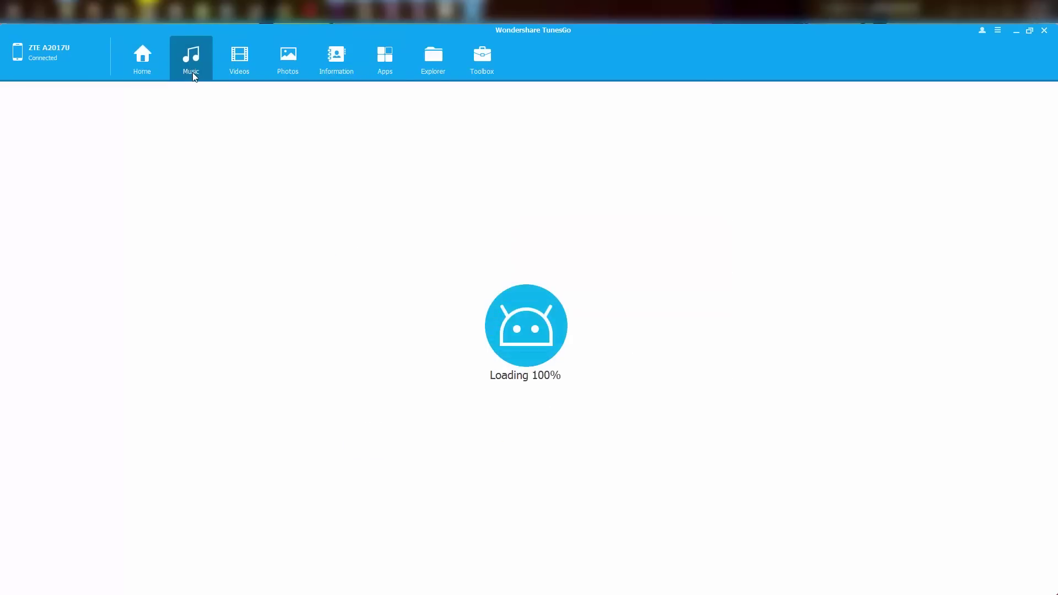
pyautogui.click(227, 60)
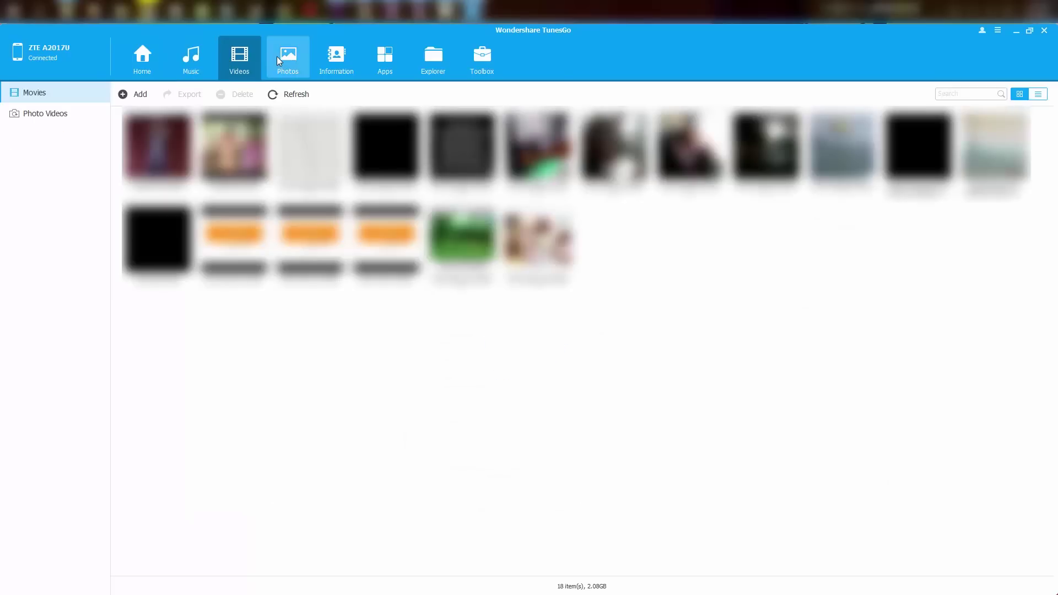
pyautogui.click(188, 59)
pyautogui.click(278, 58)
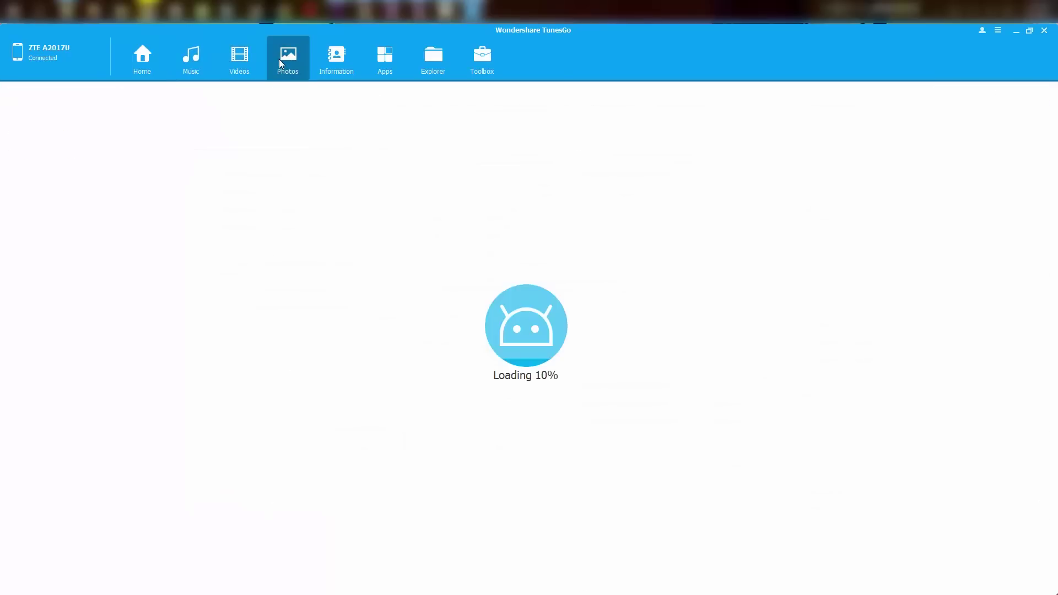
pyautogui.click(244, 63)
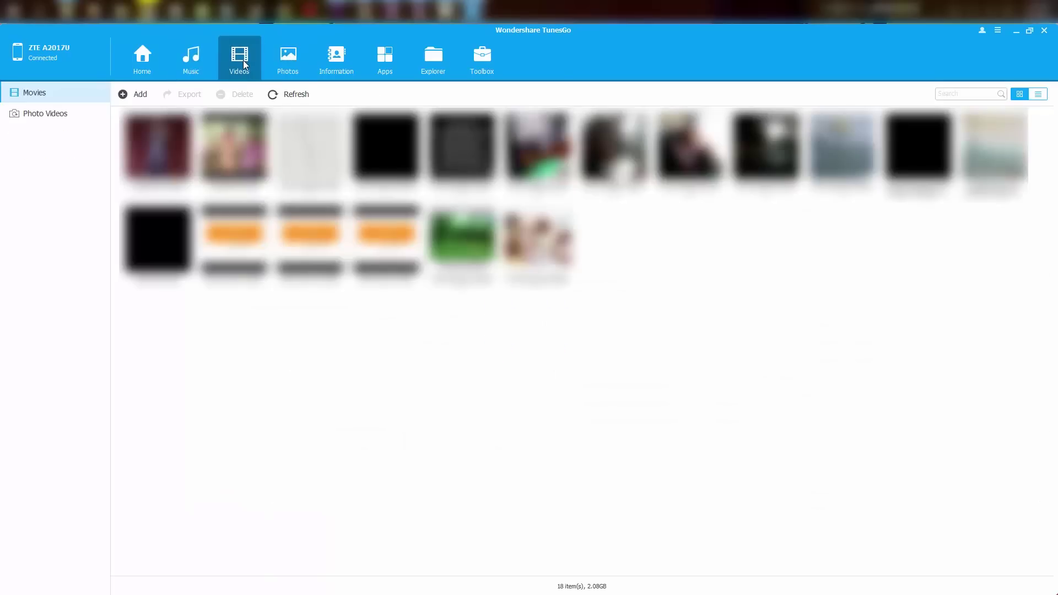
pyautogui.click(197, 62)
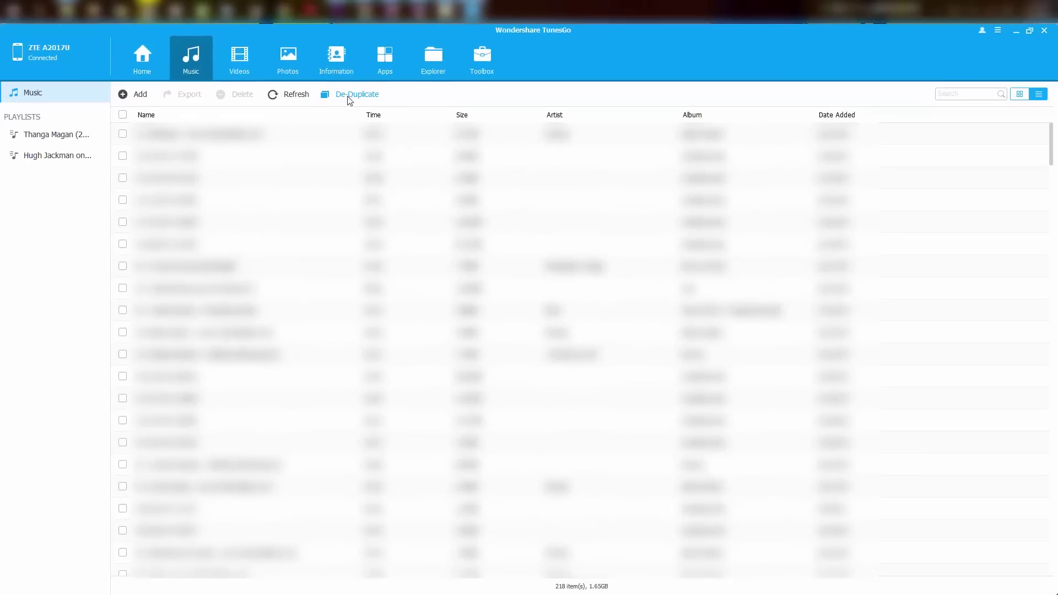
# Step: Select every contact in the phone's contact list after a brief look at SMS
pyautogui.click(619, 104)
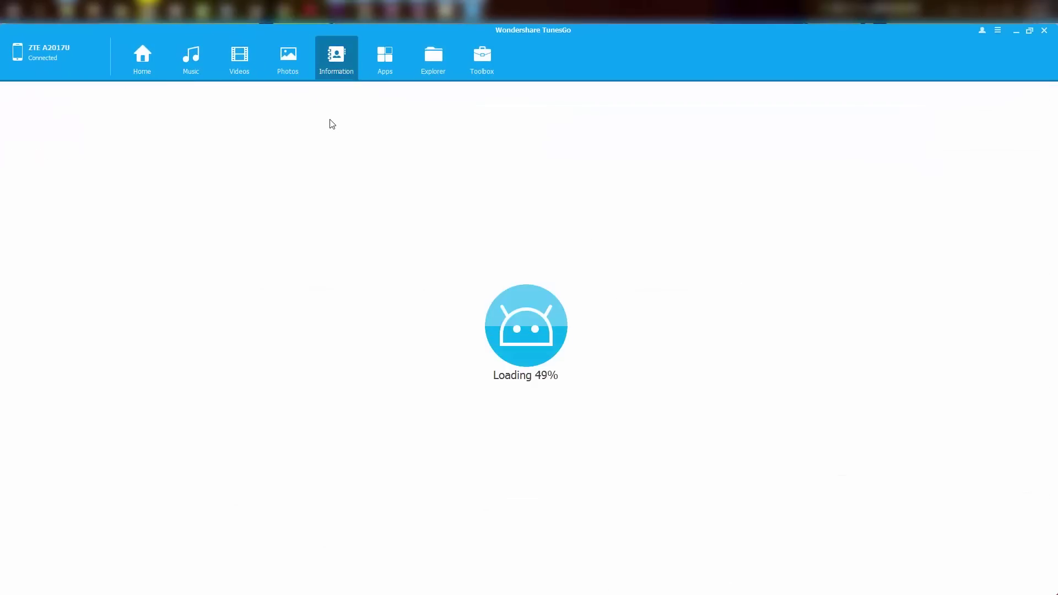
pyautogui.click(46, 111)
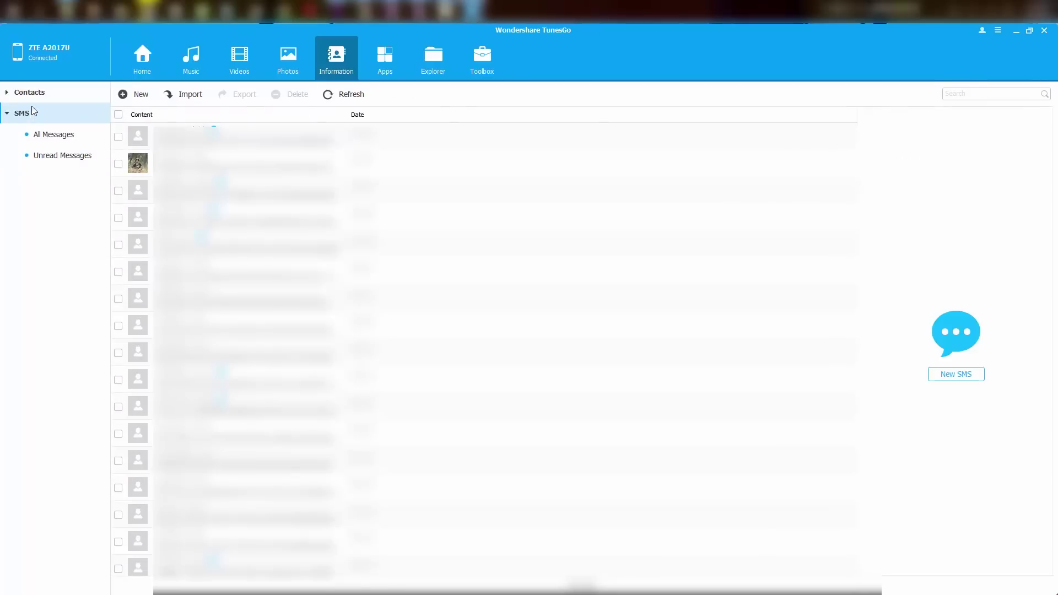
pyautogui.click(86, 99)
pyautogui.click(118, 133)
pyautogui.click(118, 155)
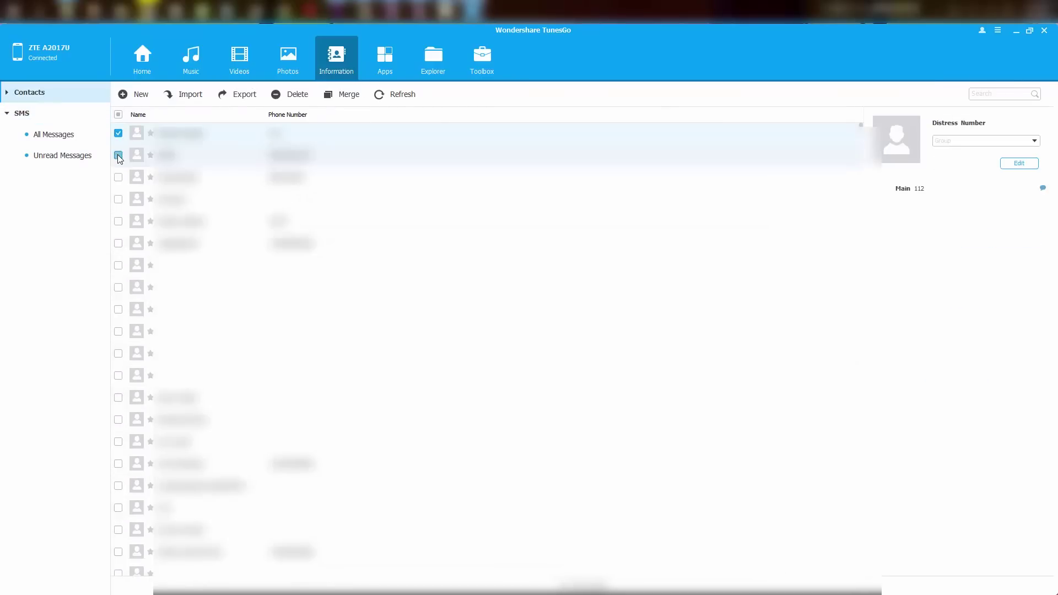
pyautogui.click(118, 114)
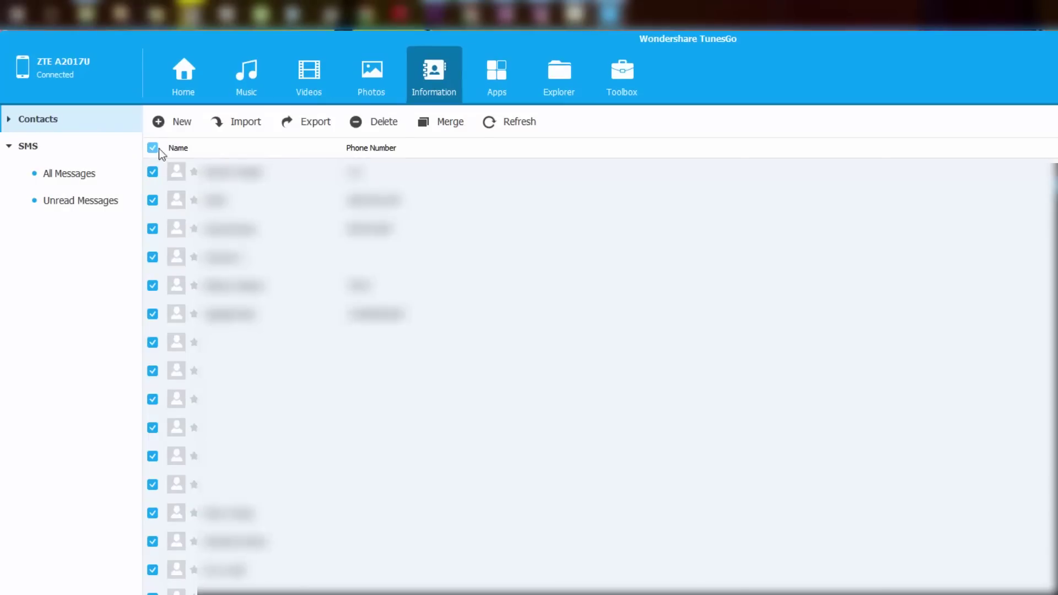
# Step: Start exporting the contacts to a vCard file, then cancel the folder choice
pyautogui.click(302, 123)
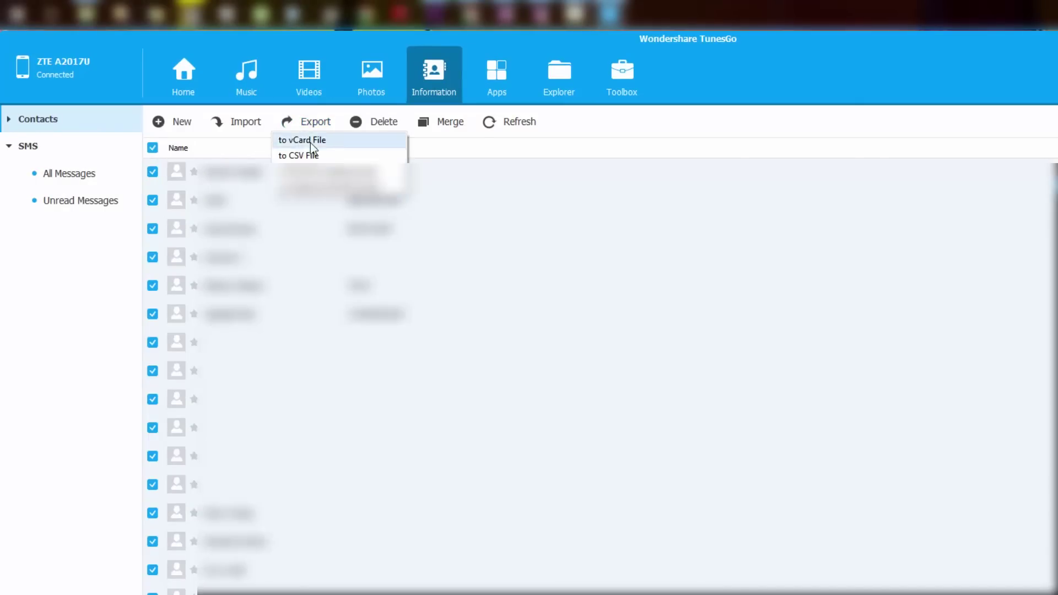
pyautogui.click(311, 143)
pyautogui.click(757, 537)
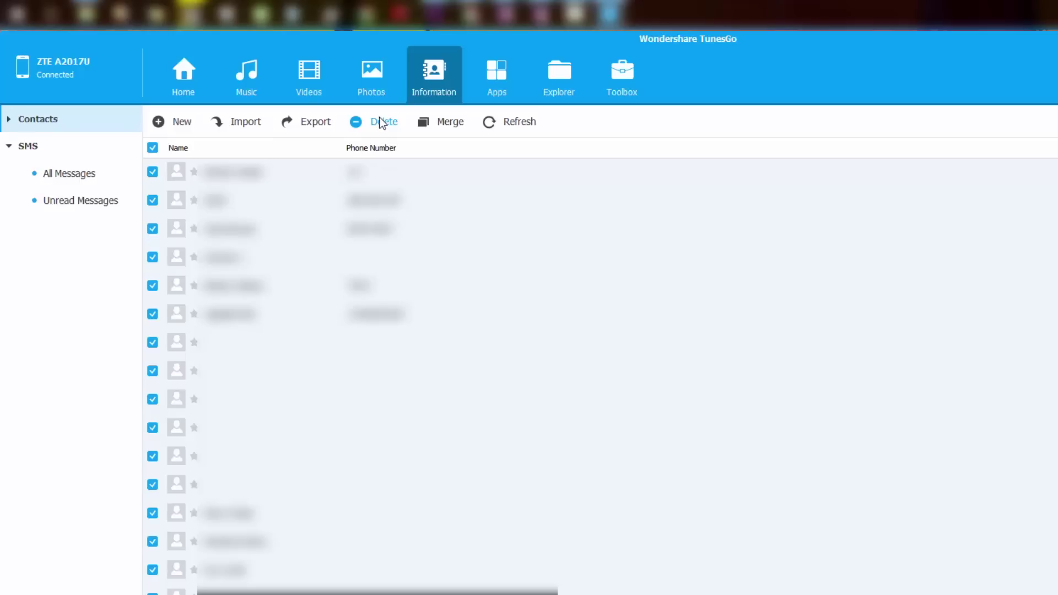
# Step: Begin importing contacts from a CSV file and browse for the file
pyautogui.click(243, 125)
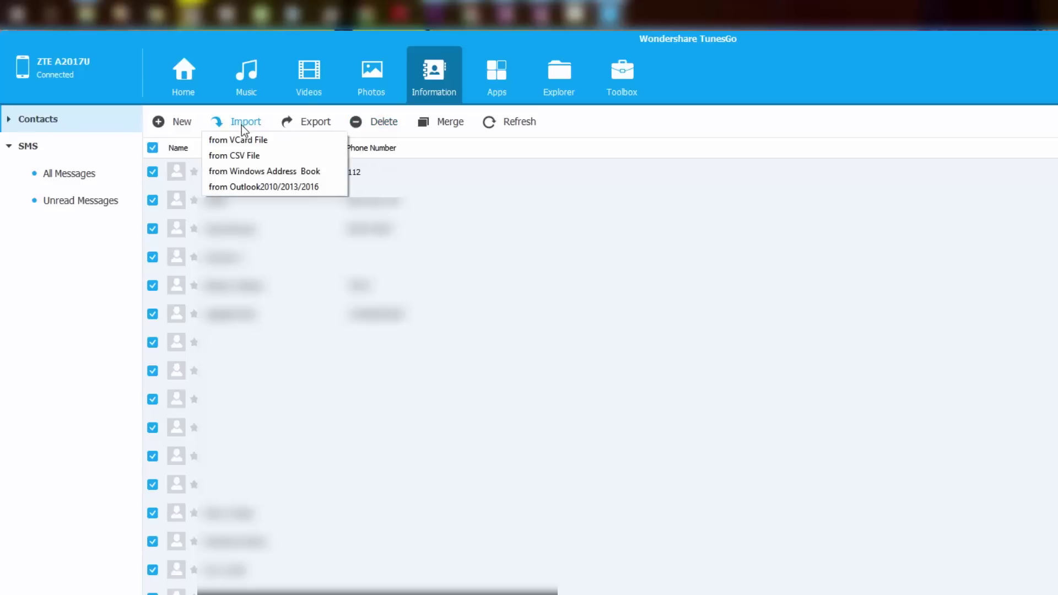
pyautogui.click(243, 155)
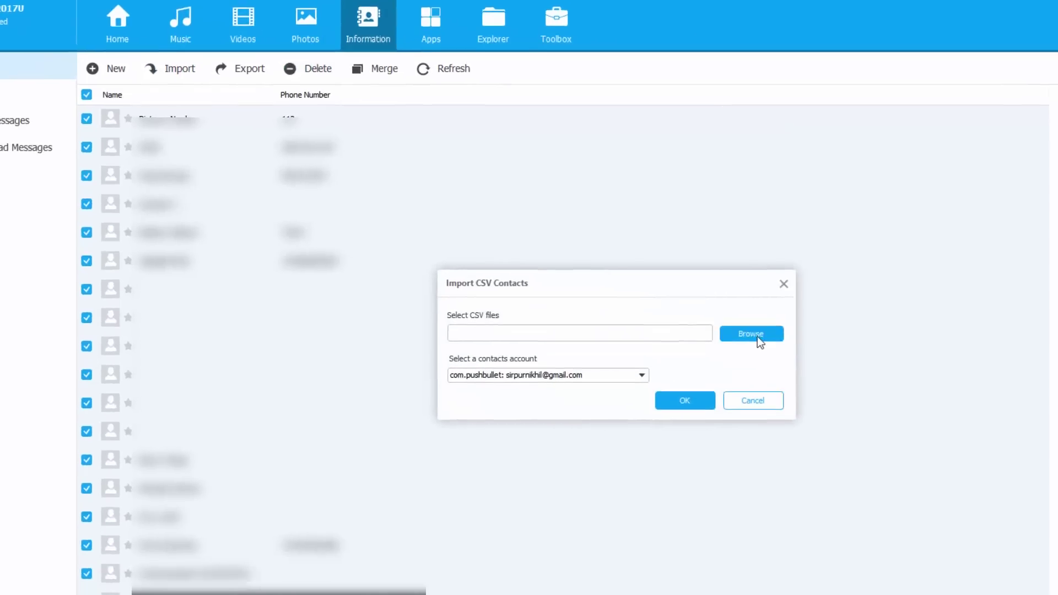
pyautogui.click(758, 334)
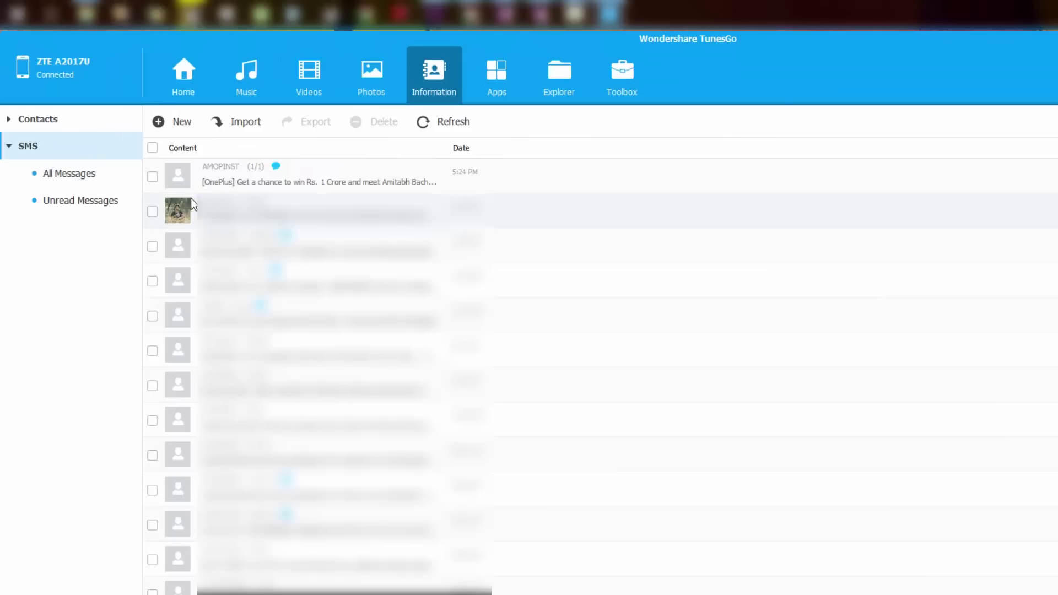
# Step: Export all 305 SMS messages to a CSV file, view its folder, then go to Apps
pyautogui.click(153, 147)
pyautogui.click(297, 122)
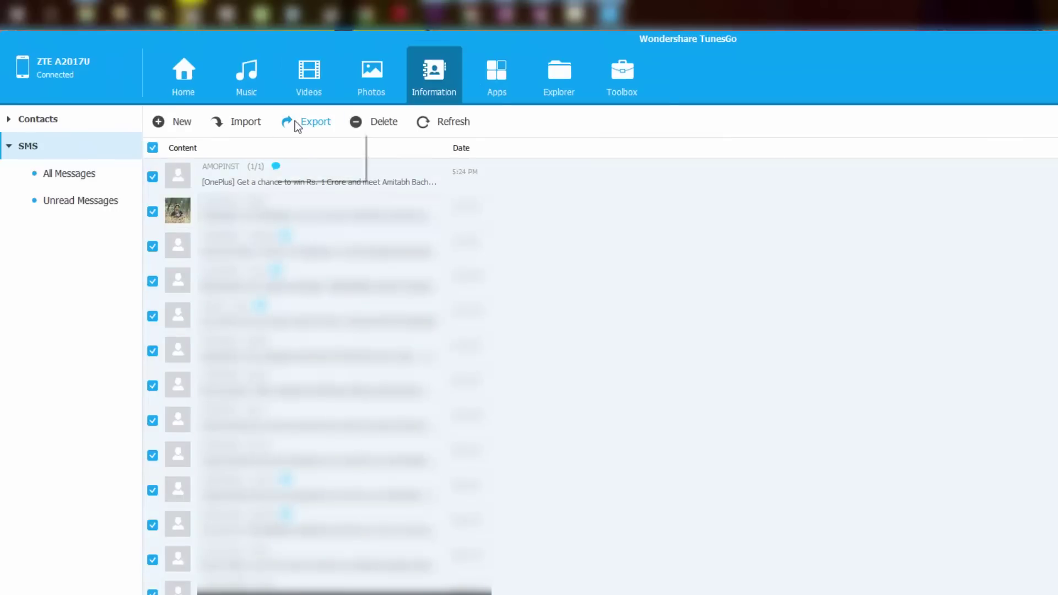
pyautogui.click(304, 156)
pyautogui.click(584, 390)
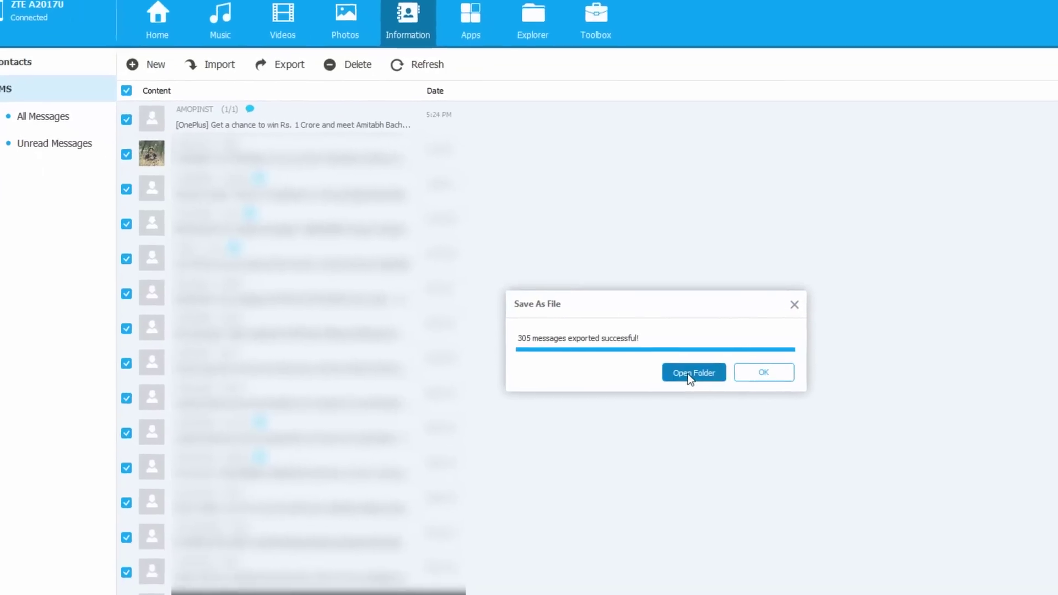
pyautogui.click(689, 376)
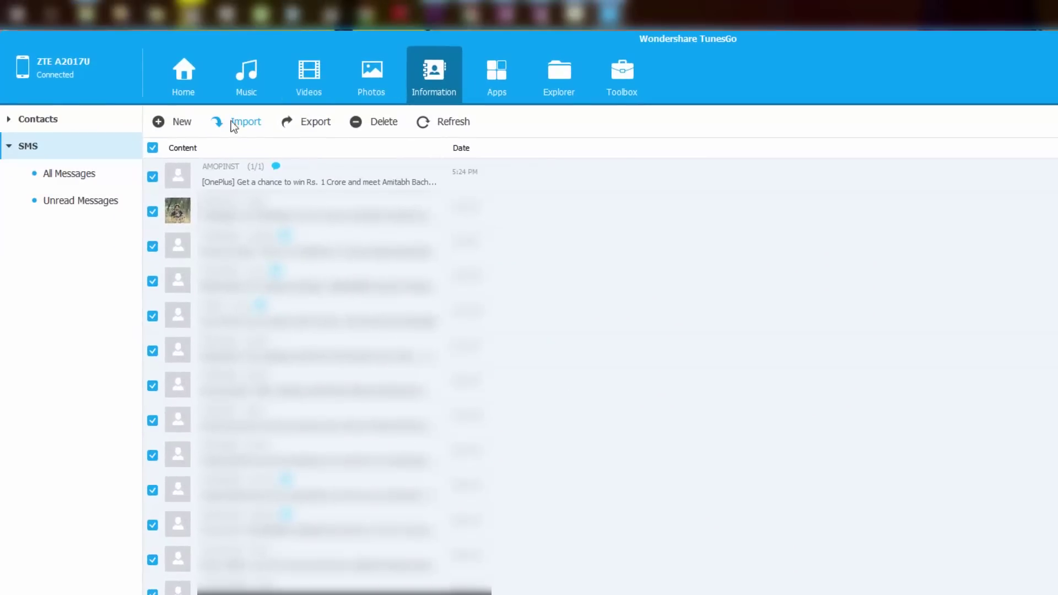
pyautogui.click(481, 74)
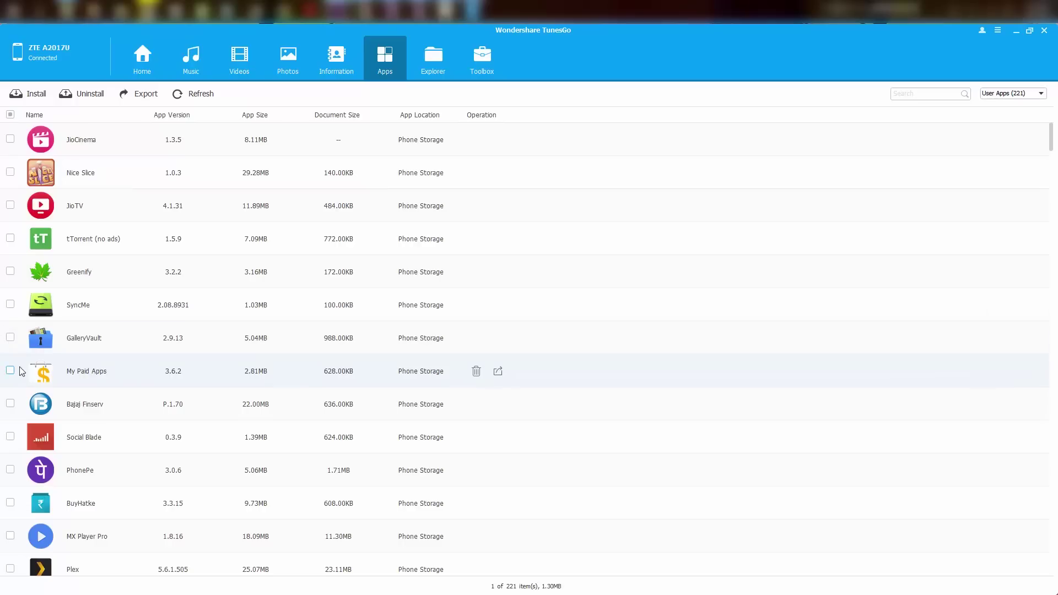
# Step: Export My Paid Apps, Bajaj Finserv and GalleryVault to the Wondershare TunesGo\Android\Apps folder
pyautogui.click(10, 403)
pyautogui.click(10, 370)
pyautogui.click(10, 337)
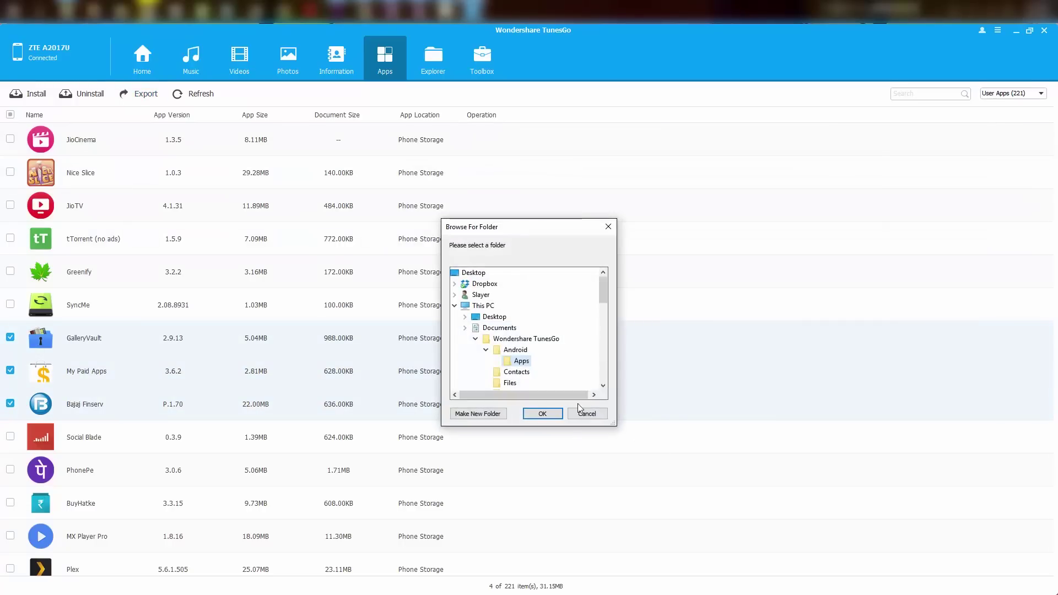
pyautogui.click(545, 413)
pyautogui.click(557, 342)
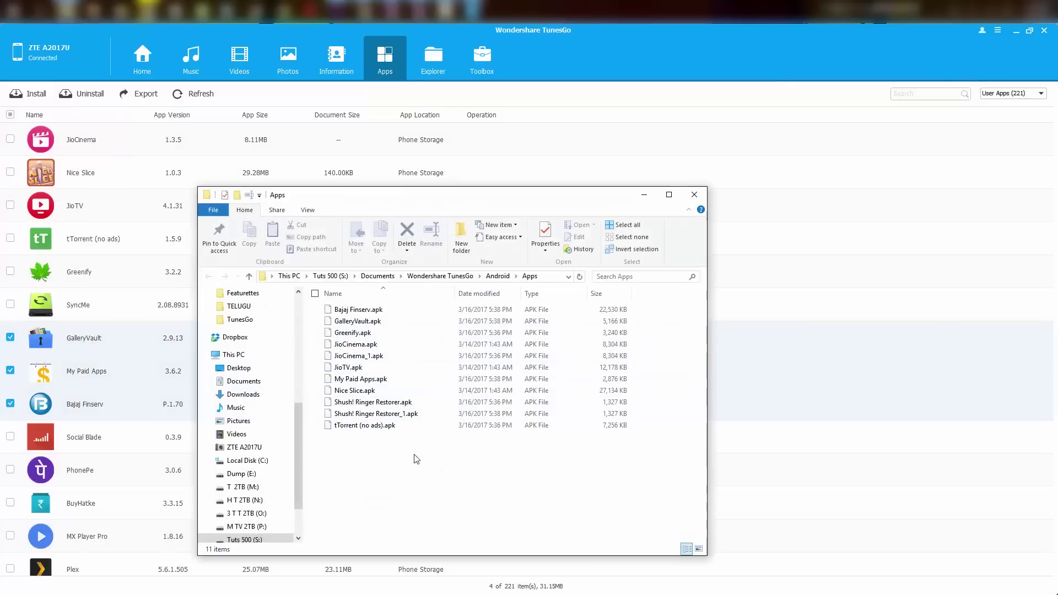
# Step: Uninstall Bajaj Finserv, My Paid Apps and GalleryVault from the phone, confirming with Yes
pyautogui.click(132, 404)
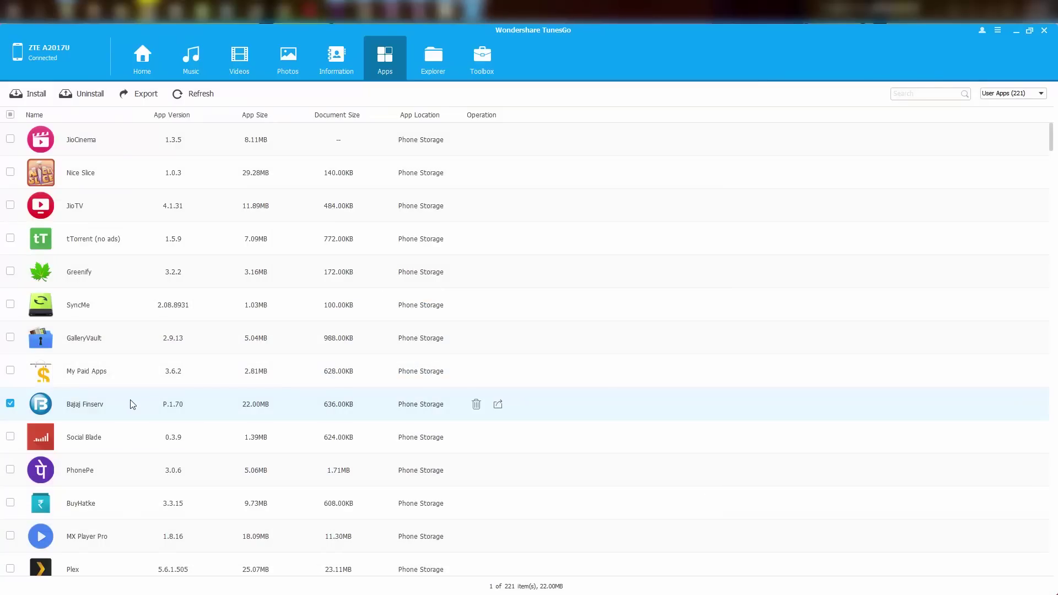
pyautogui.click(10, 370)
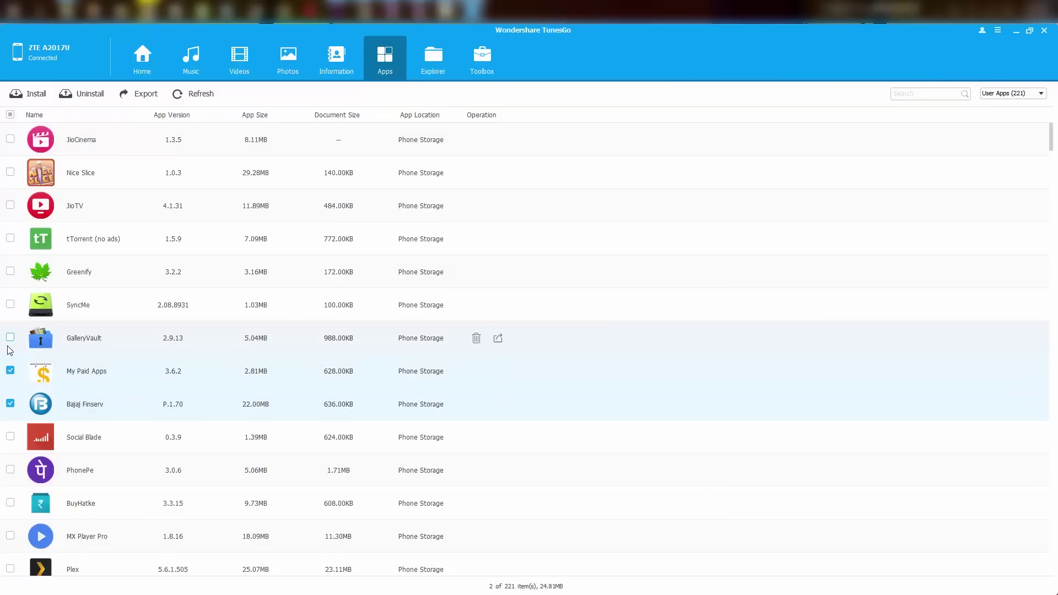
pyautogui.click(10, 337)
pyautogui.click(85, 98)
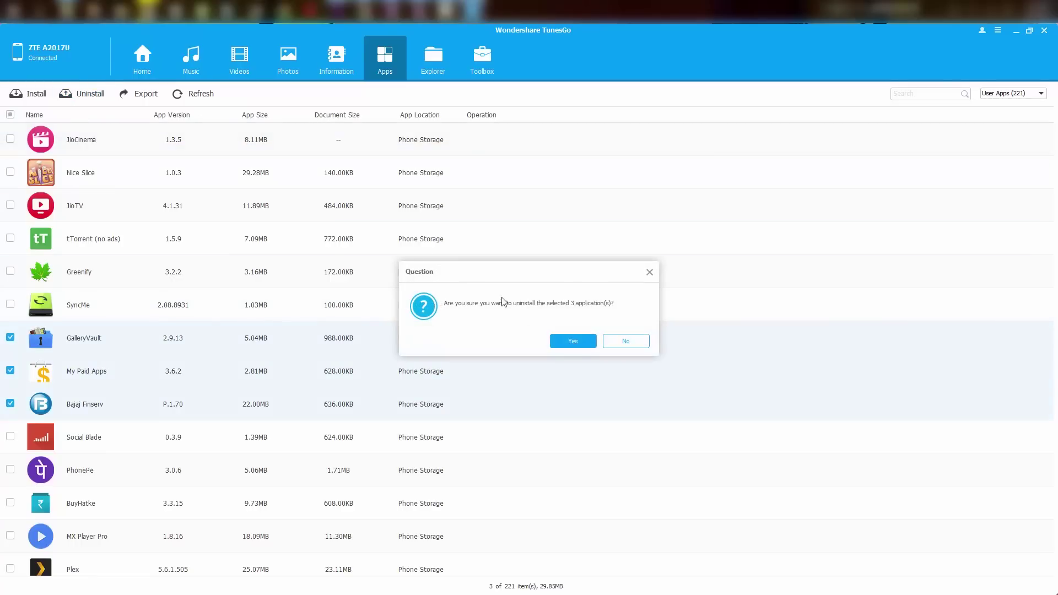
pyautogui.click(575, 342)
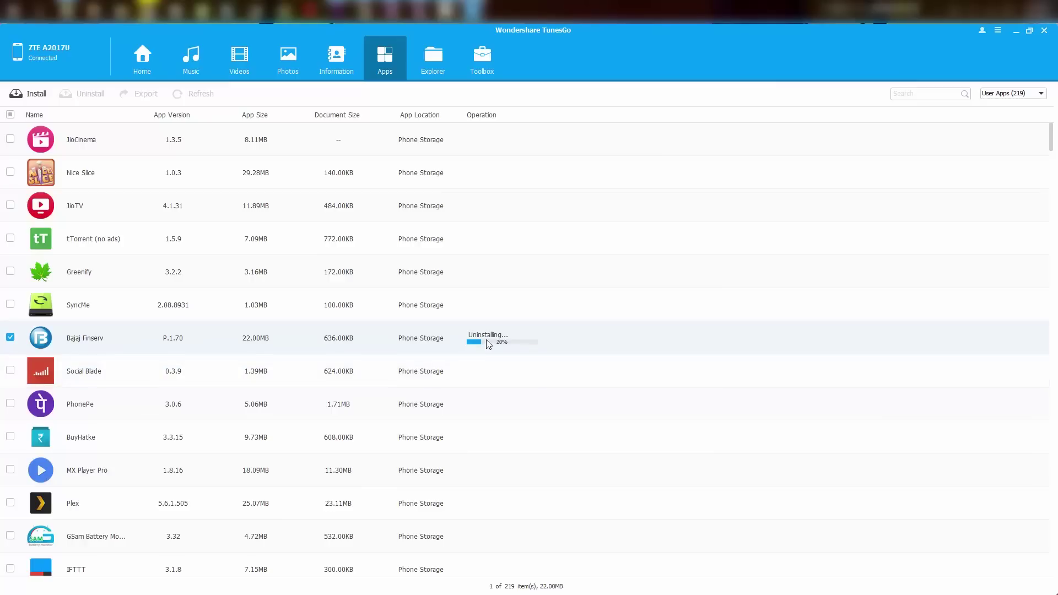
# Step: Install Bajaj Finserv.apk, GalleryVault.apk and My Paid Apps.apk from the PC, then go to Toolbox
pyautogui.click(35, 95)
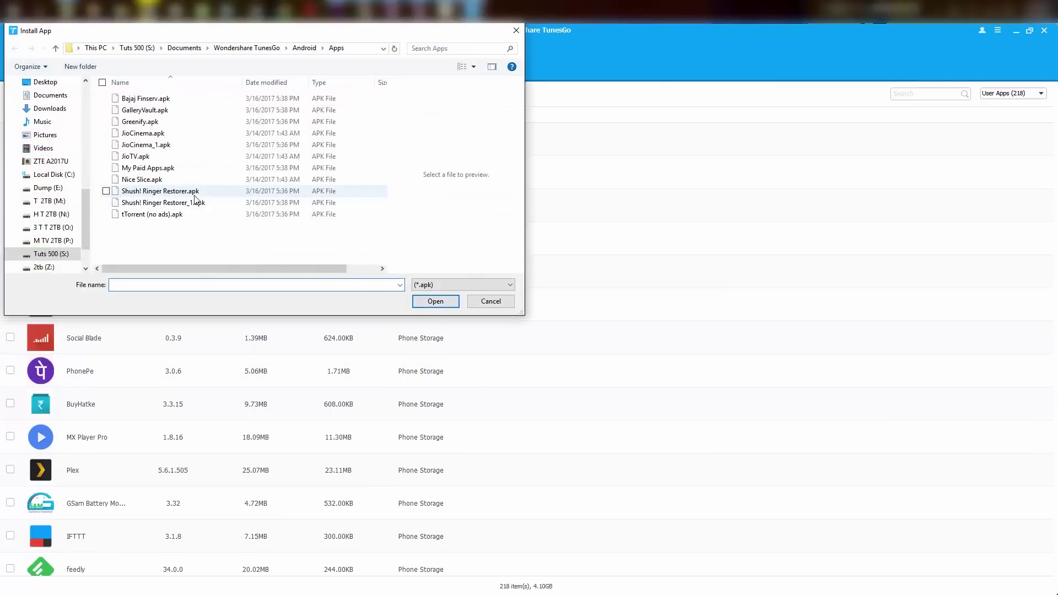
pyautogui.click(144, 98)
pyautogui.click(106, 110)
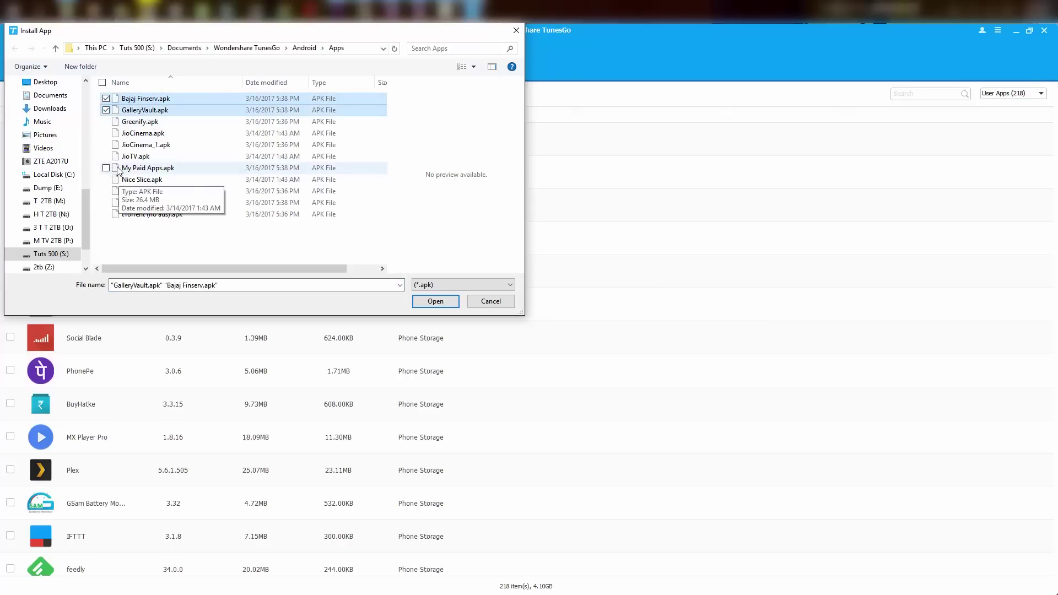
pyautogui.click(107, 168)
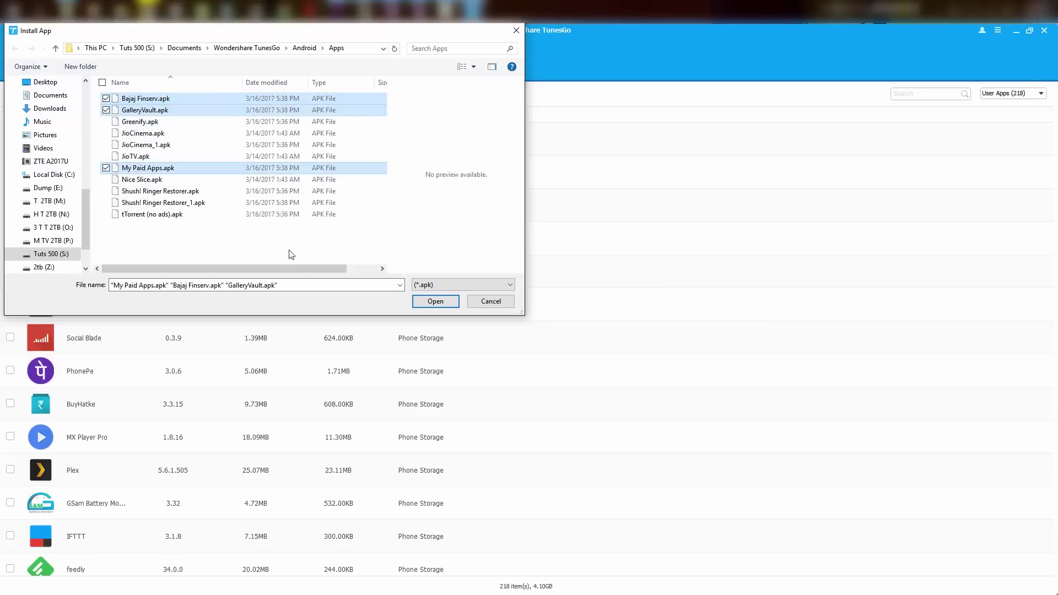
pyautogui.click(449, 302)
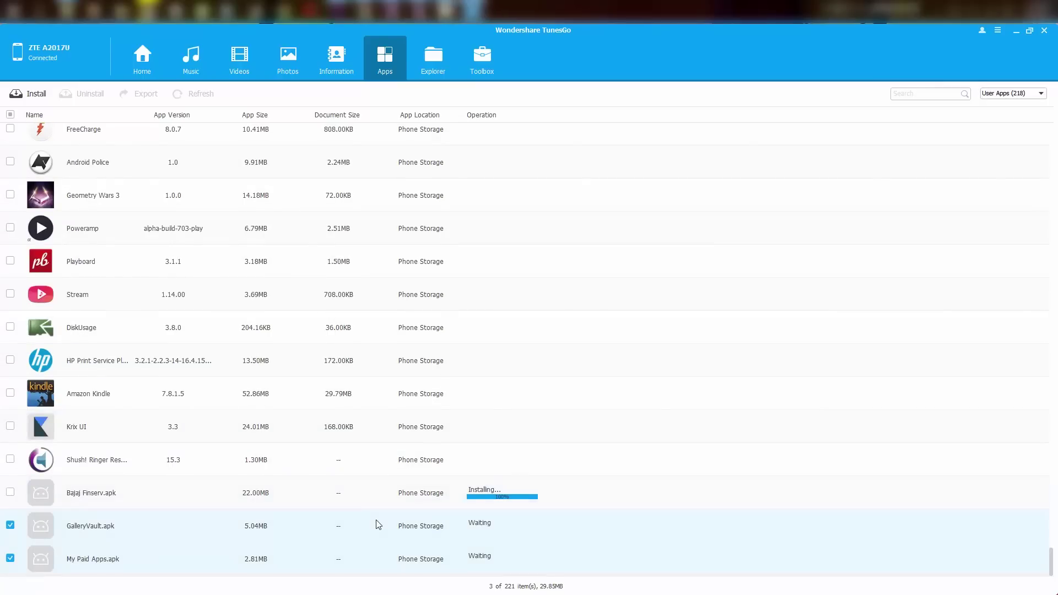
pyautogui.click(420, 65)
pyautogui.click(479, 70)
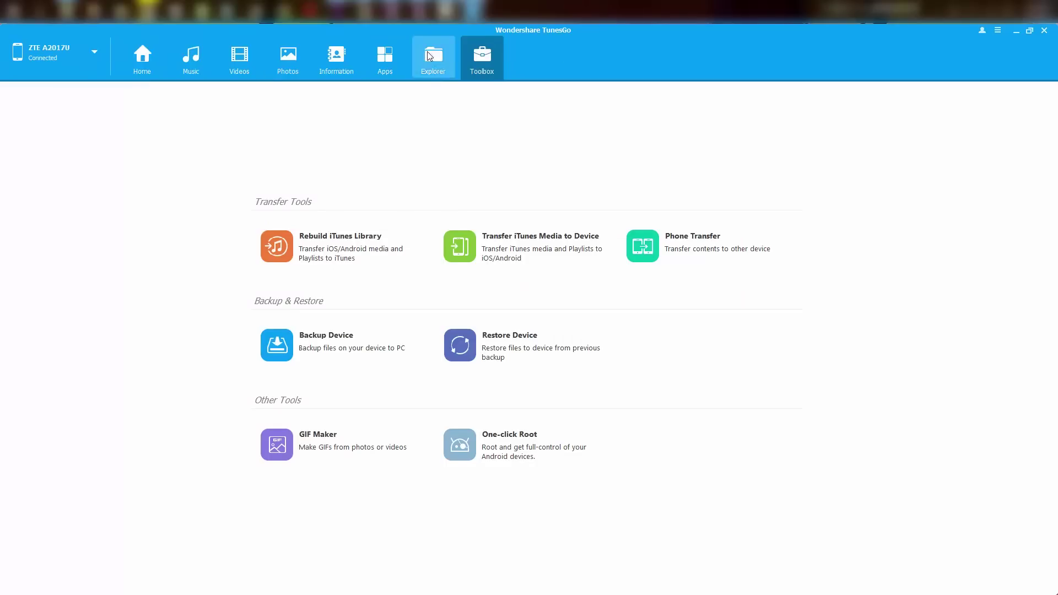
# Step: Set up a Phone Transfer targeting the OPPO CPH1701, excluding Music and Videos
pyautogui.click(679, 270)
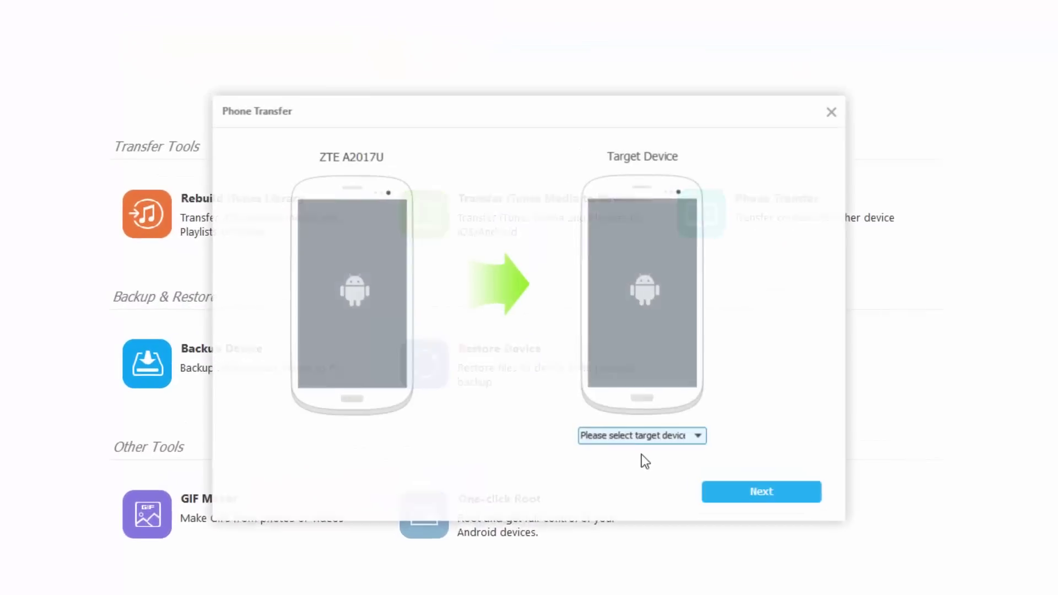
pyautogui.click(604, 436)
pyautogui.click(614, 462)
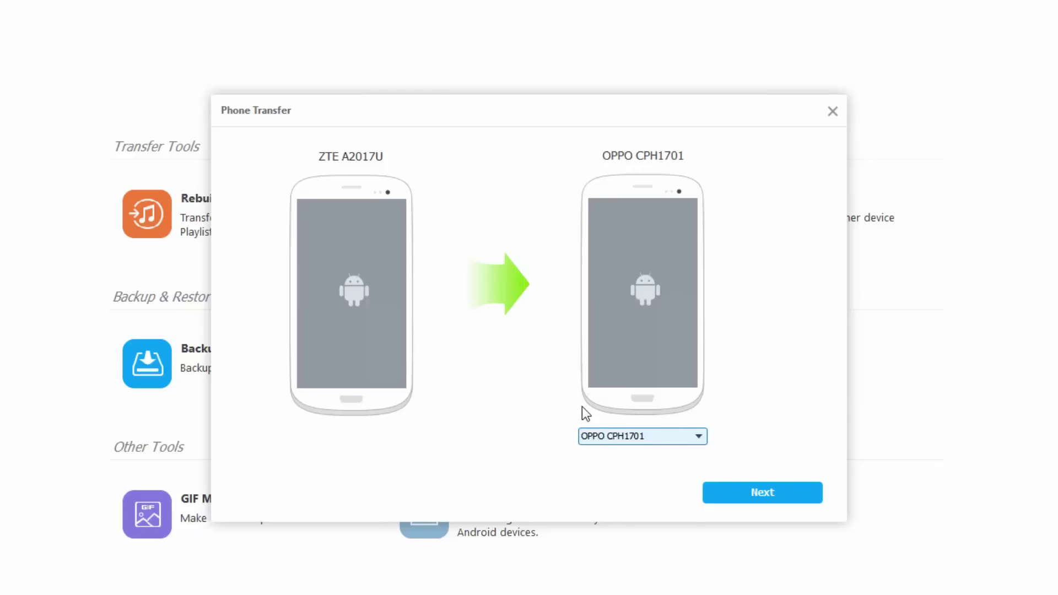
pyautogui.click(606, 436)
pyautogui.click(603, 433)
pyautogui.click(706, 490)
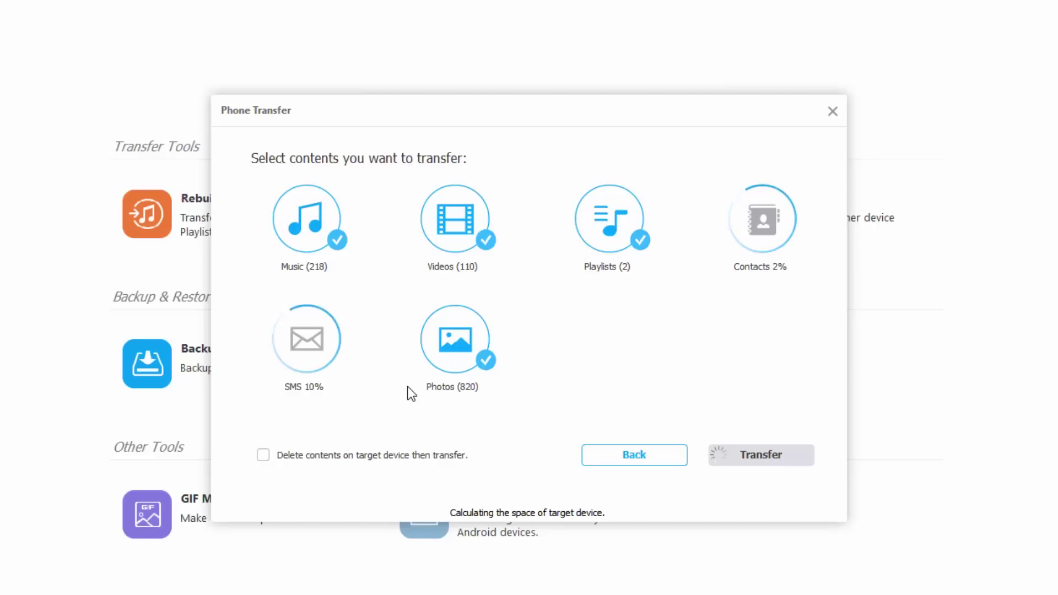
pyautogui.click(338, 243)
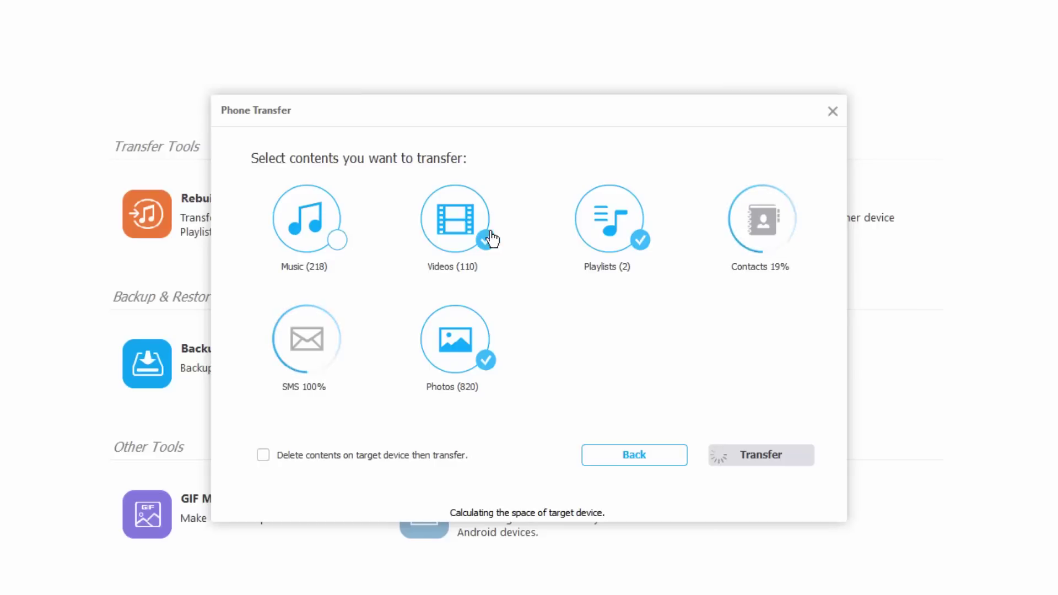
pyautogui.click(489, 242)
# Step: Close the transfer window and back up the phone's checked content to the PC
pyautogui.click(832, 110)
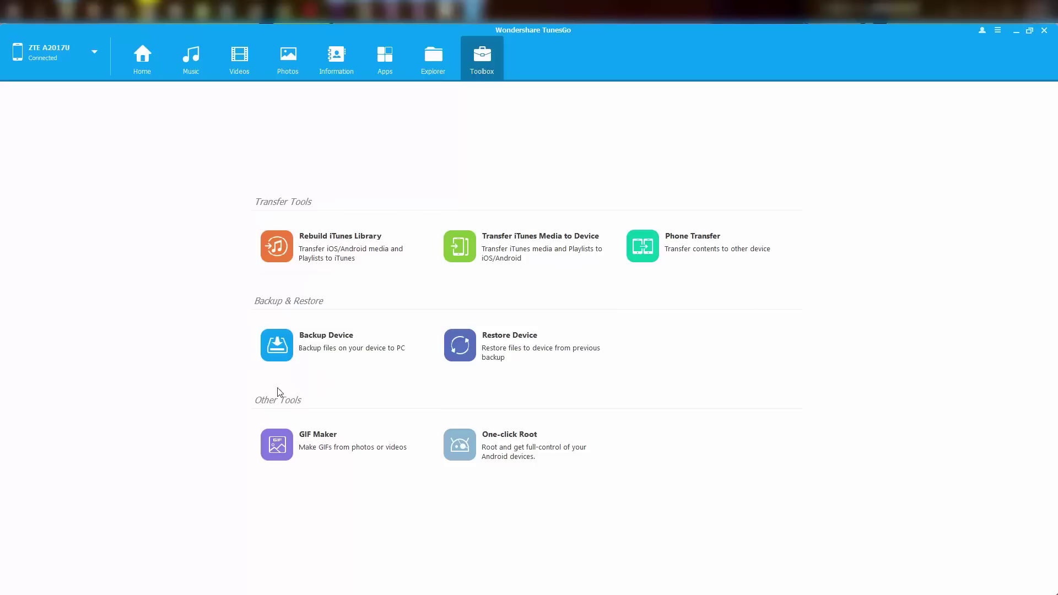
pyautogui.click(147, 363)
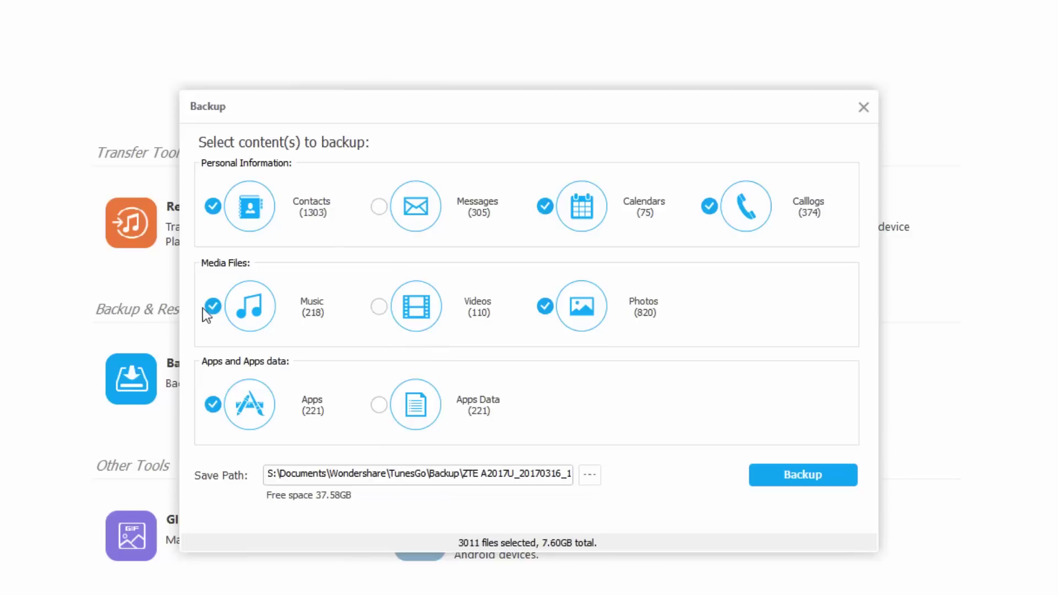
pyautogui.click(782, 478)
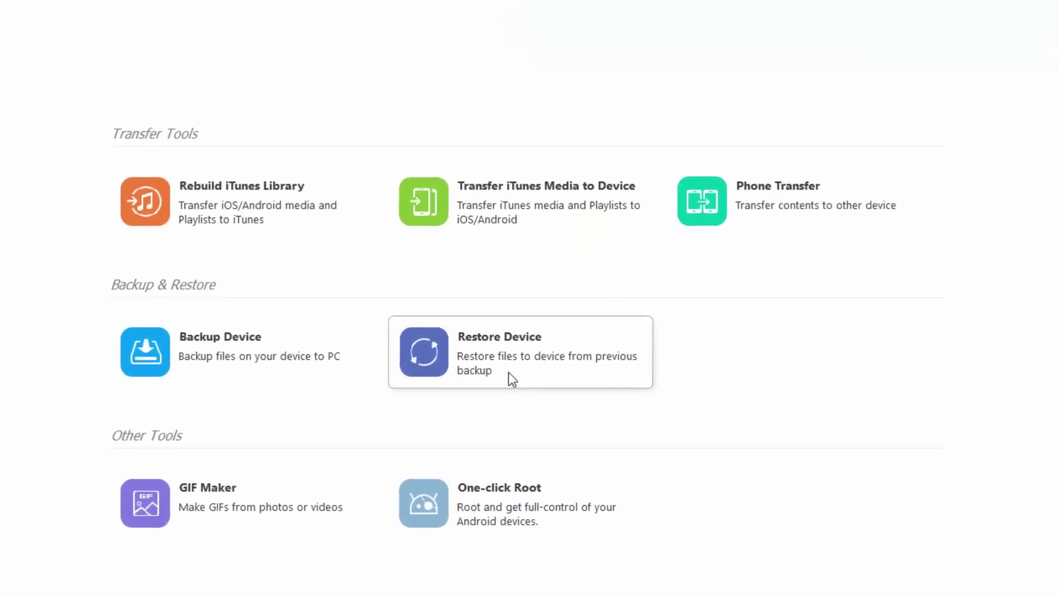
# Step: Preview restoring the 1.08GB Coolpad C103 backup, unchecking Contacts and checking Apps Data
pyautogui.click(509, 367)
pyautogui.click(331, 218)
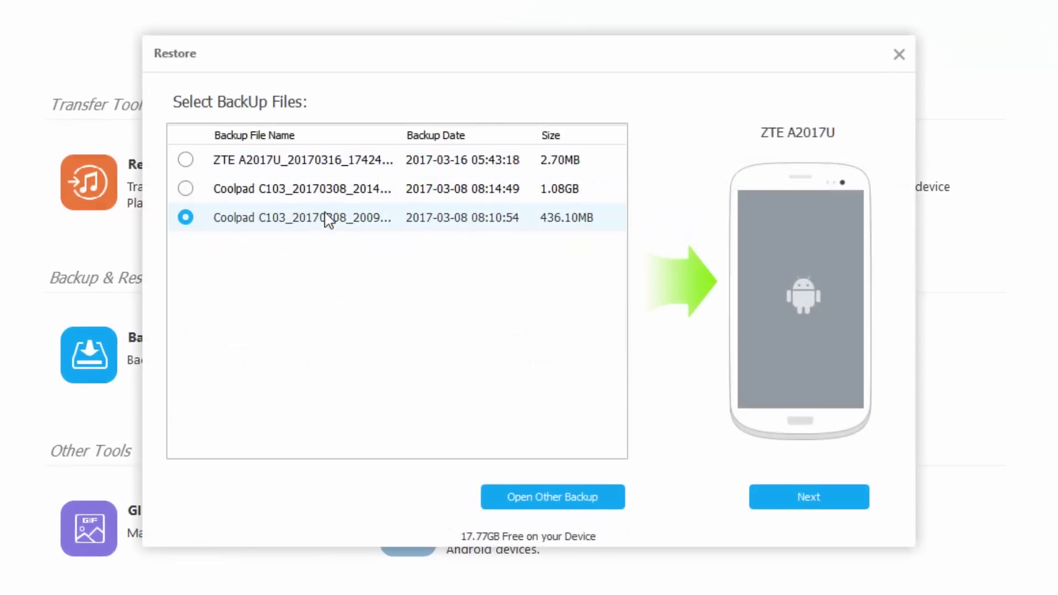
pyautogui.click(326, 189)
pyautogui.click(314, 160)
pyautogui.click(289, 190)
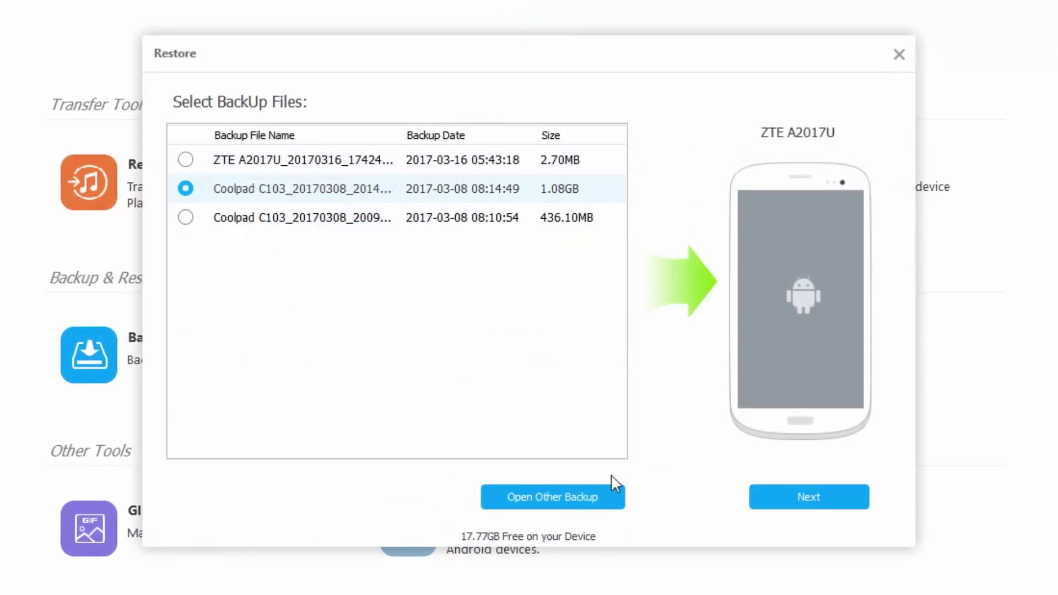
pyautogui.click(801, 504)
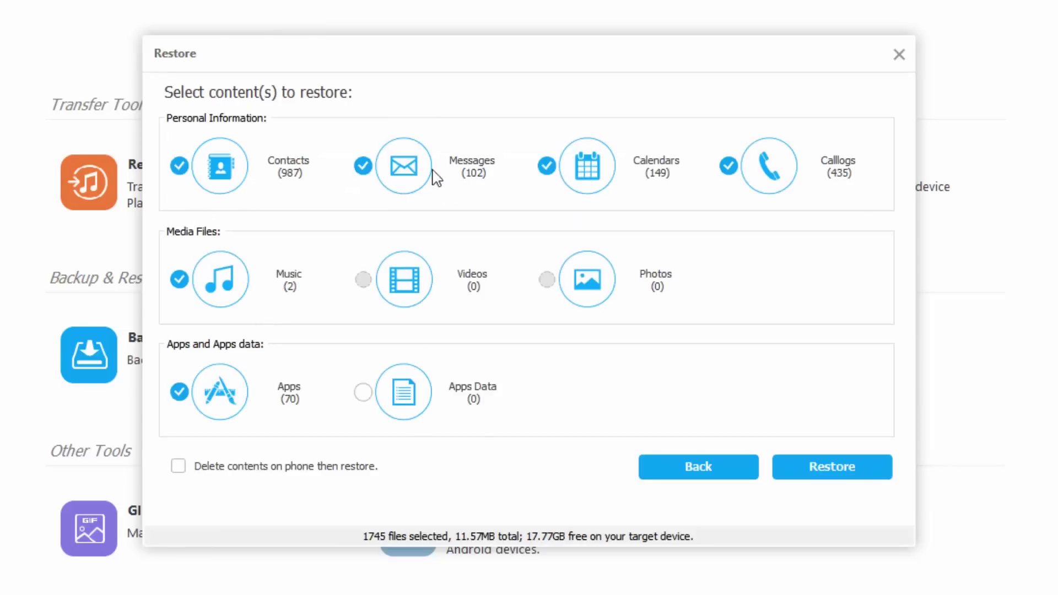
pyautogui.click(180, 166)
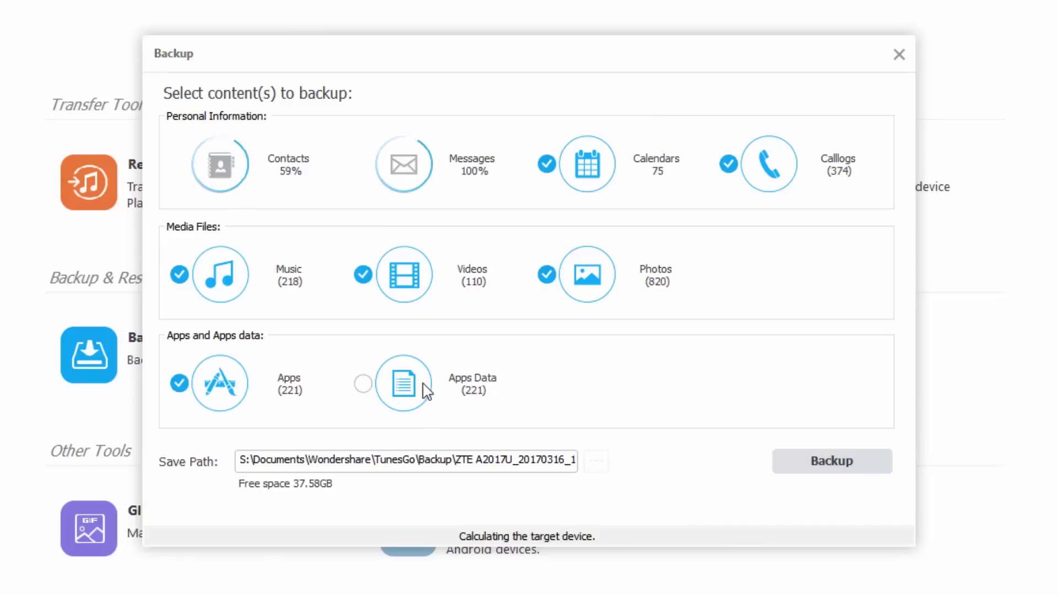
pyautogui.click(363, 383)
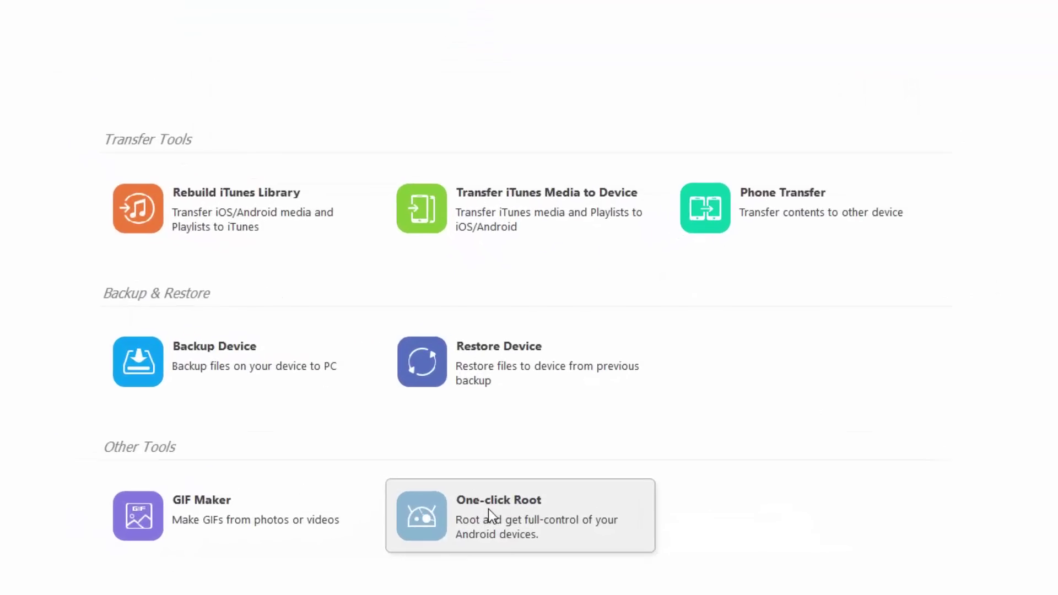
pyautogui.click(488, 508)
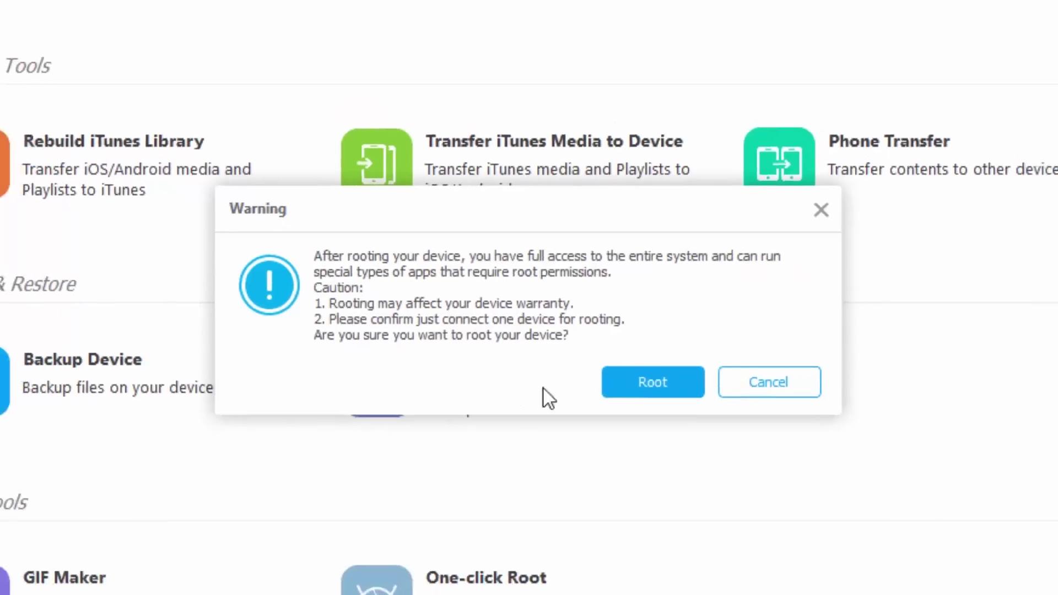
pyautogui.click(802, 391)
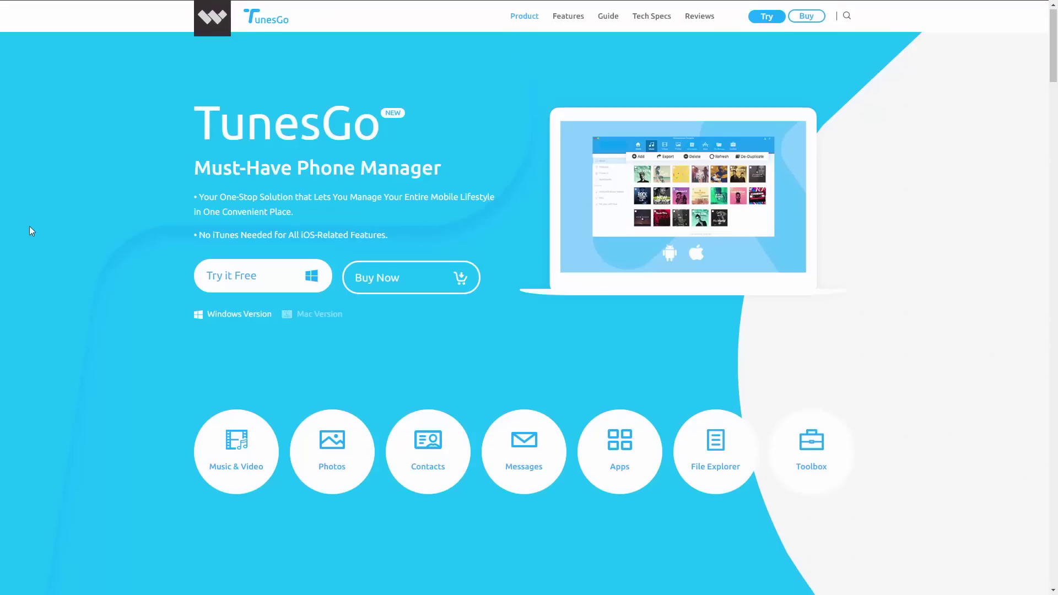
pyautogui.scroll(-7, 29, 226)
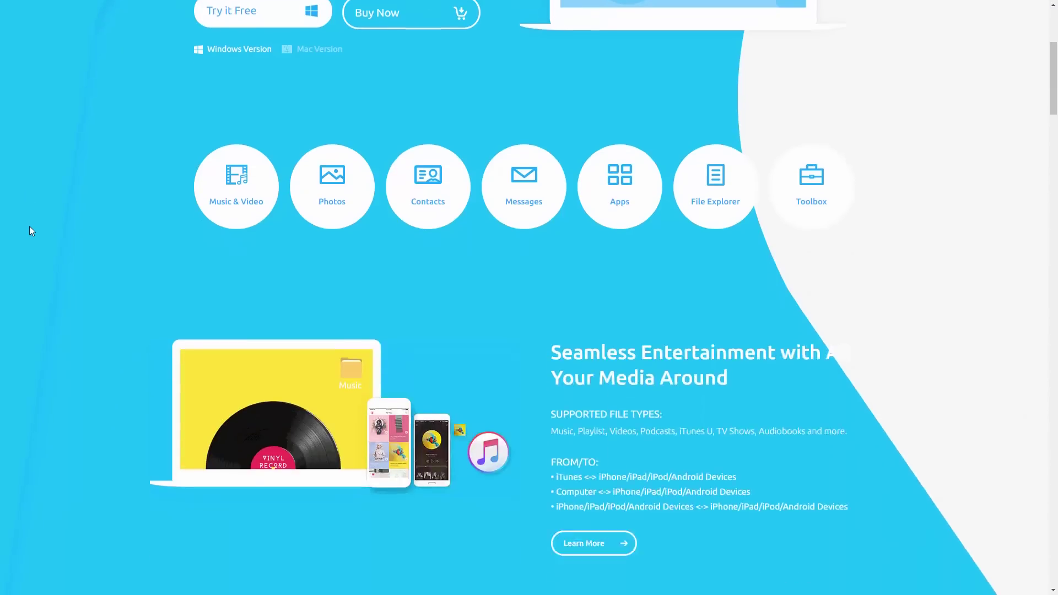
pyautogui.scroll(-4, 29, 226)
pyautogui.scroll(-3, 30, 227)
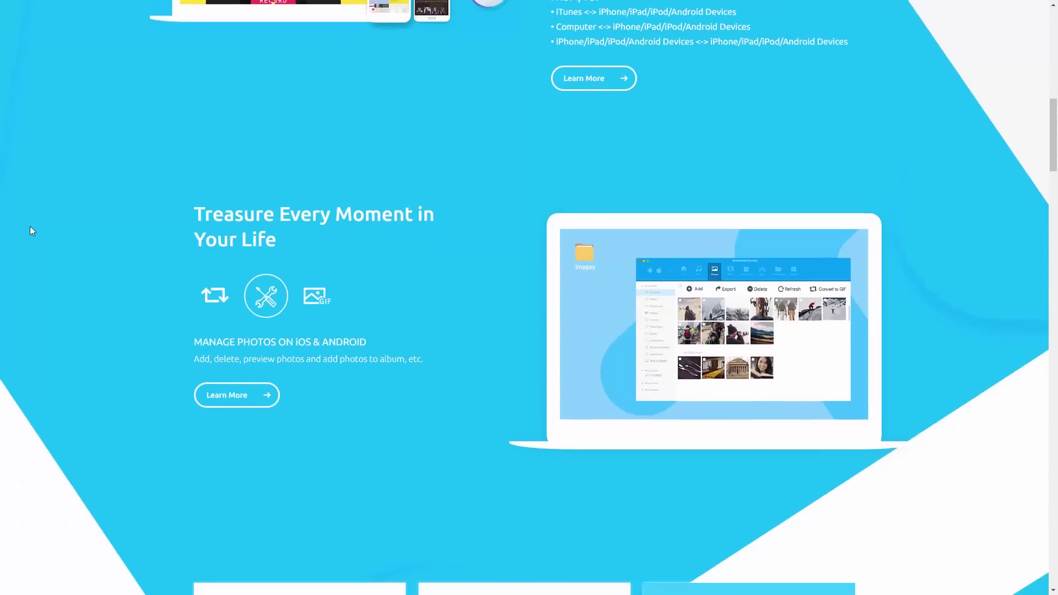
pyautogui.scroll(-2, 31, 227)
pyautogui.scroll(-5, 30, 230)
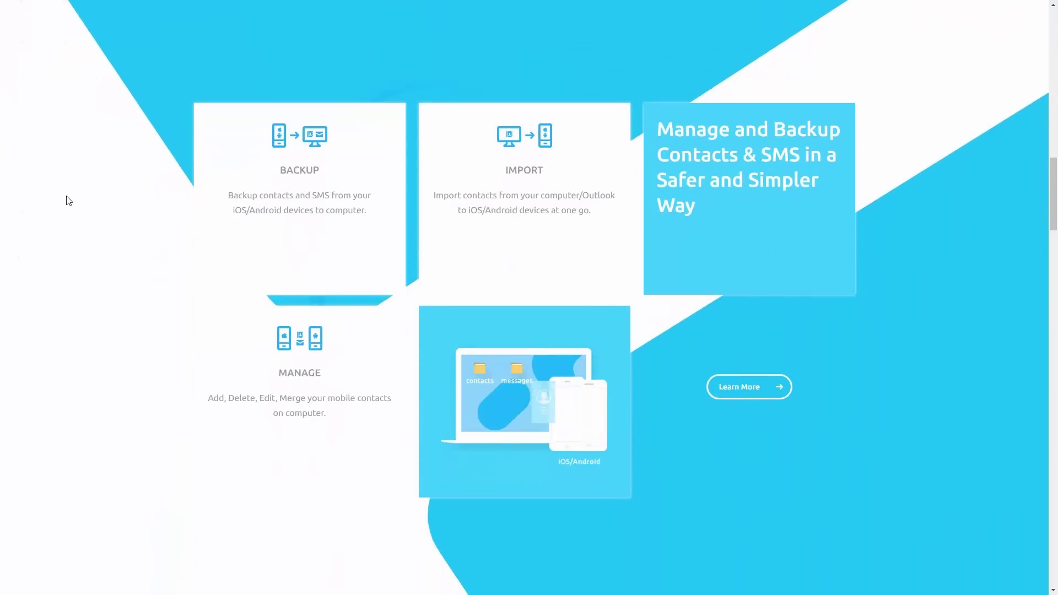
pyautogui.scroll(-6, 68, 200)
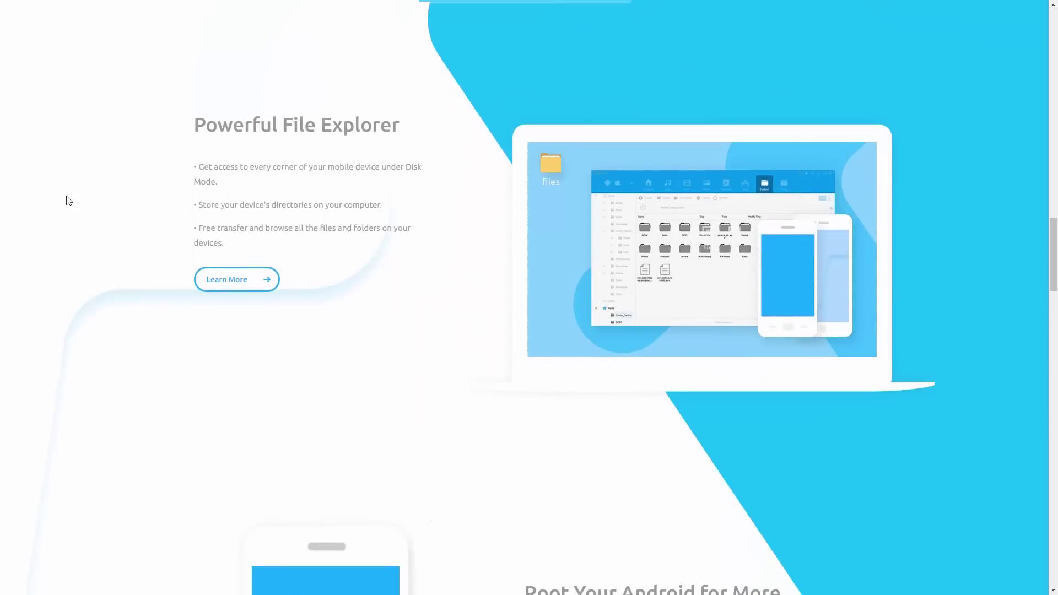
pyautogui.scroll(-6, 68, 200)
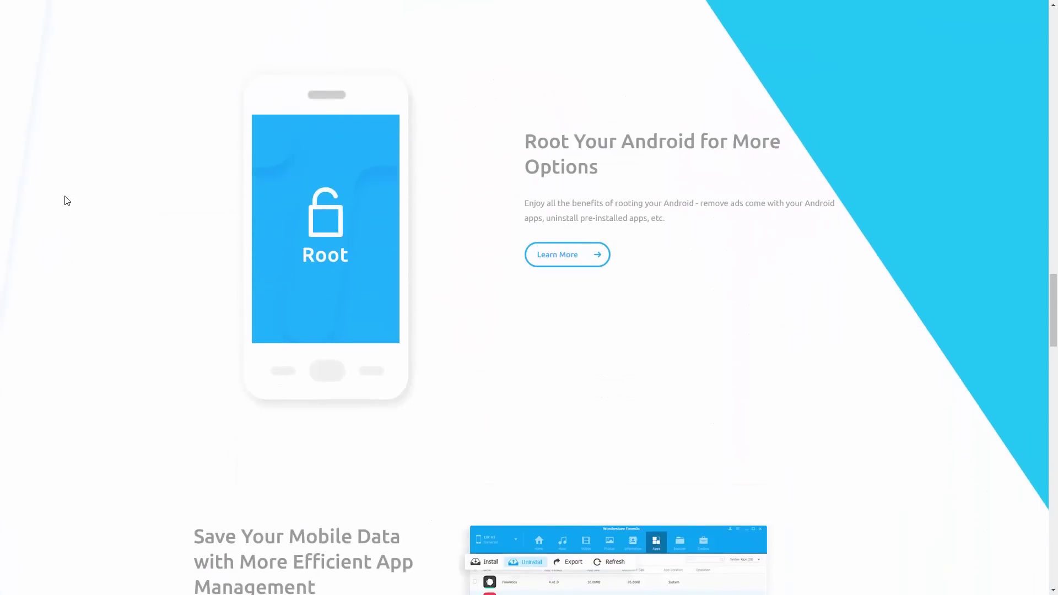
pyautogui.scroll(-5, 65, 201)
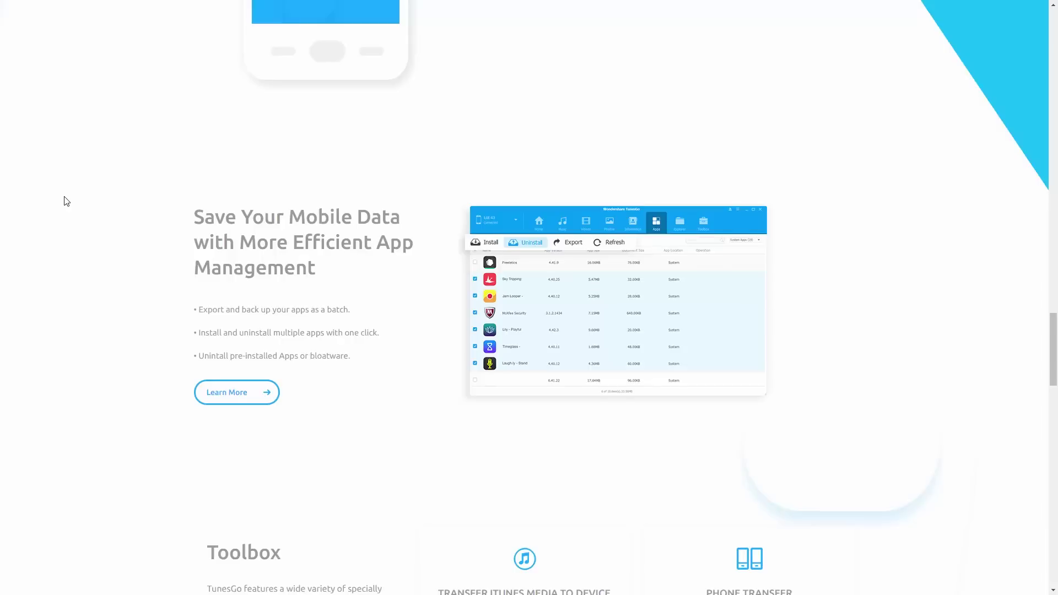
pyautogui.scroll(-7, 66, 201)
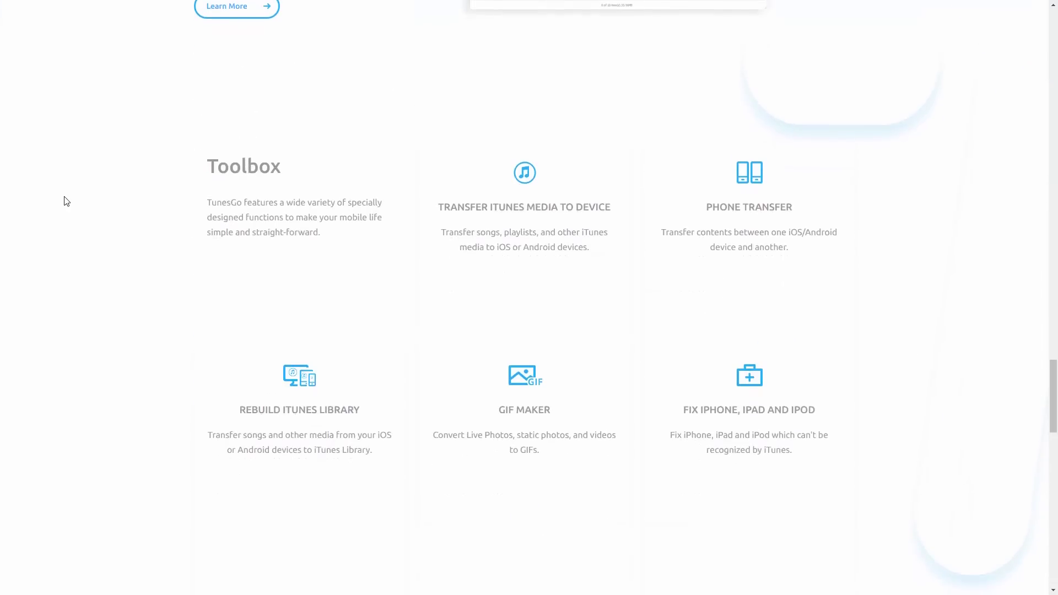
pyautogui.scroll(-8, 66, 201)
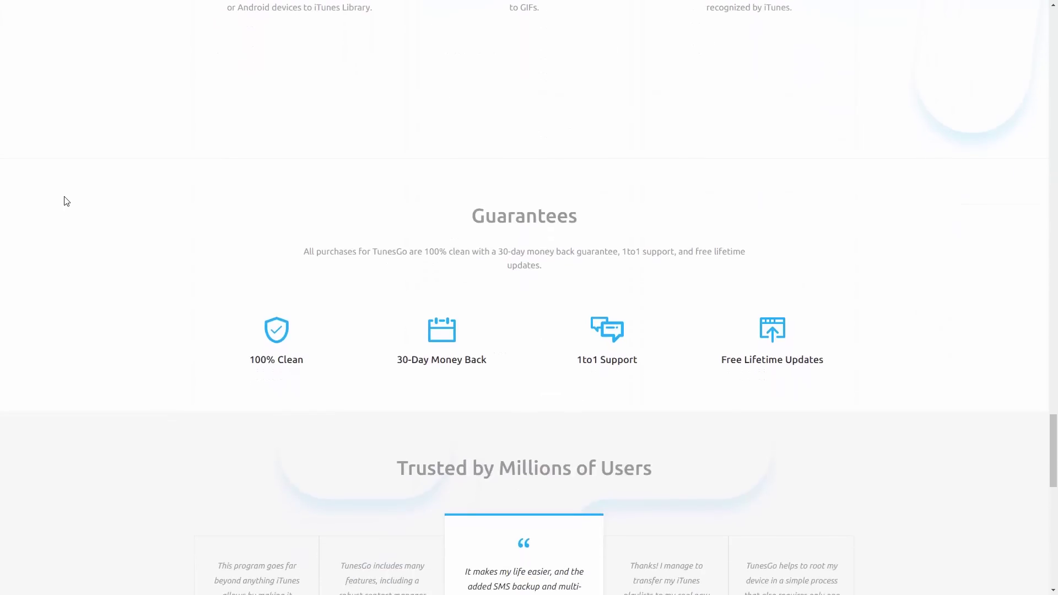
pyautogui.scroll(-6, 66, 201)
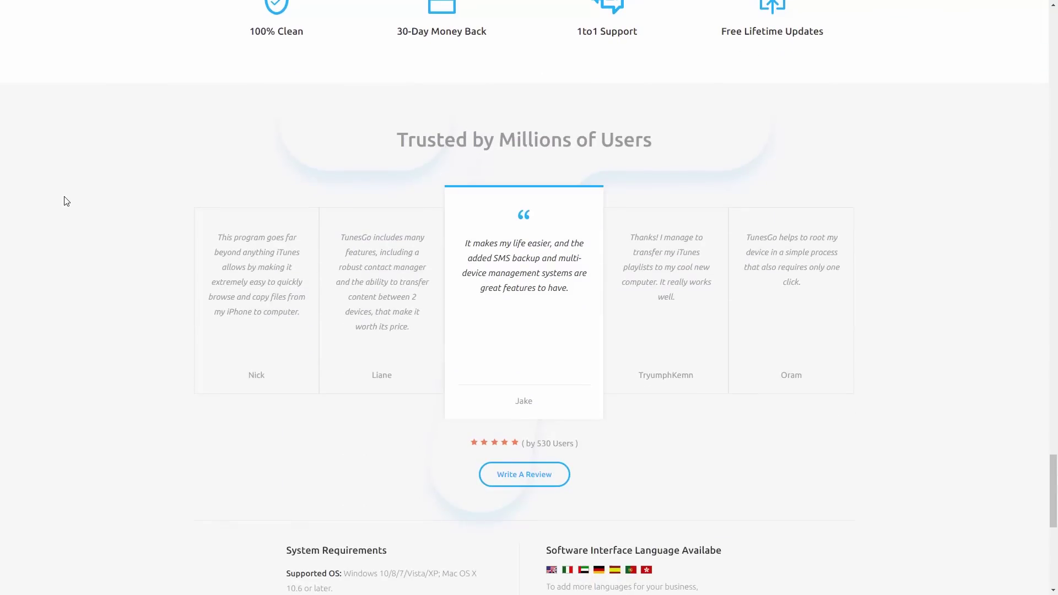